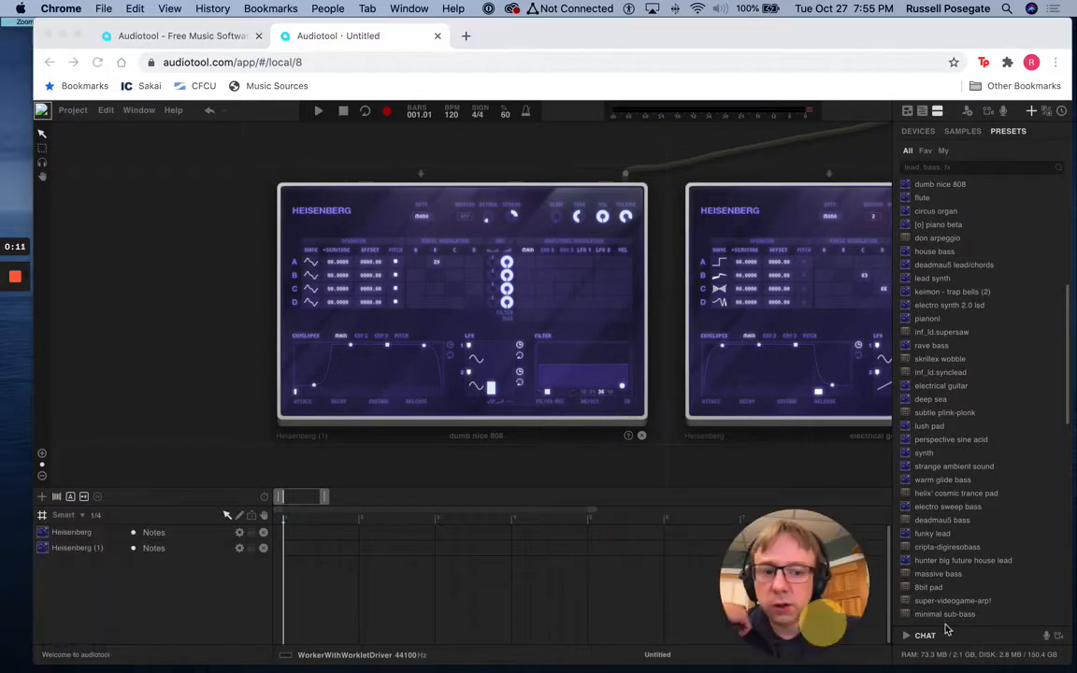
Bring up the electrical guitar Heisenberg from its track and switch the track off and back on
{"action": "left_click", "coordinate": [82, 534]}
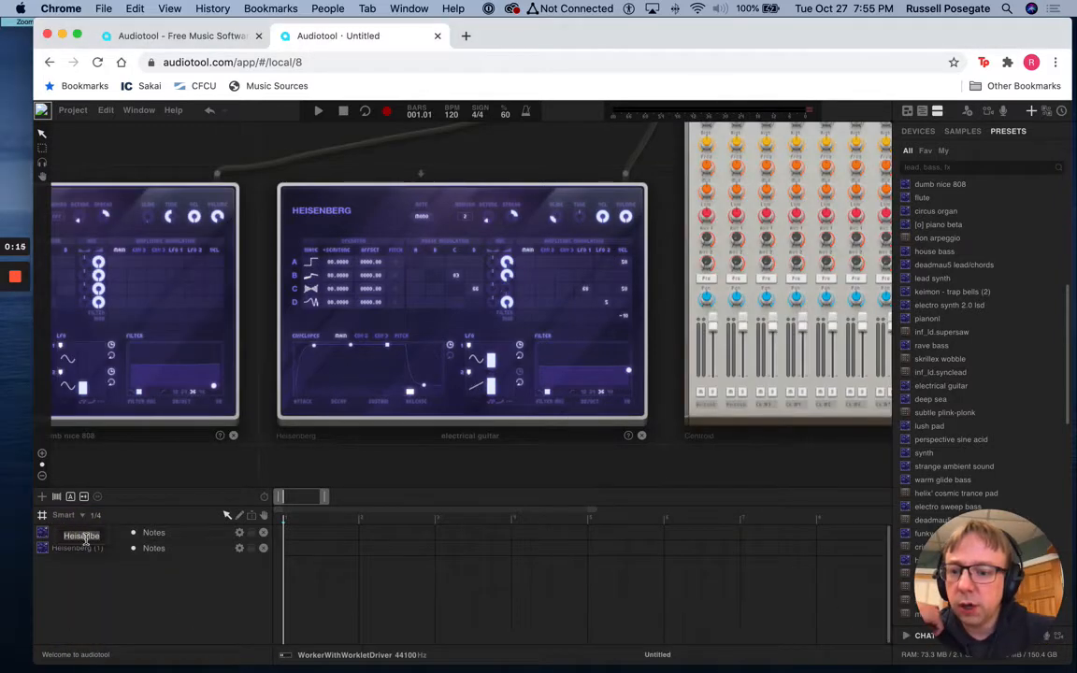
{"action": "left_click", "coordinate": [165, 536]}
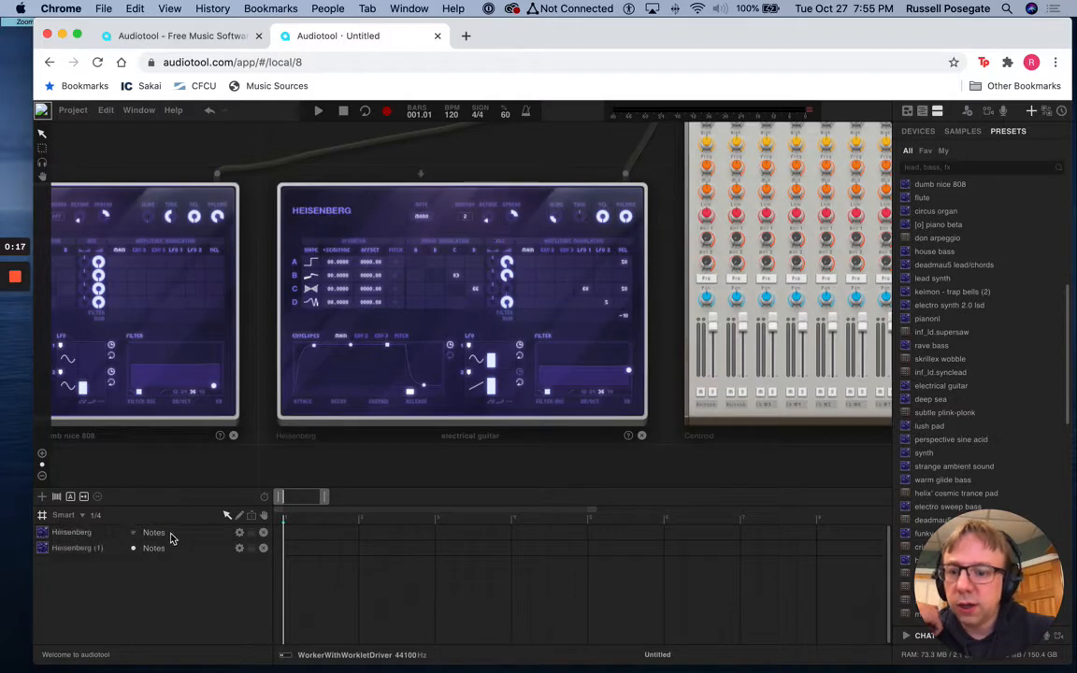
{"action": "left_click", "coordinate": [133, 533]}
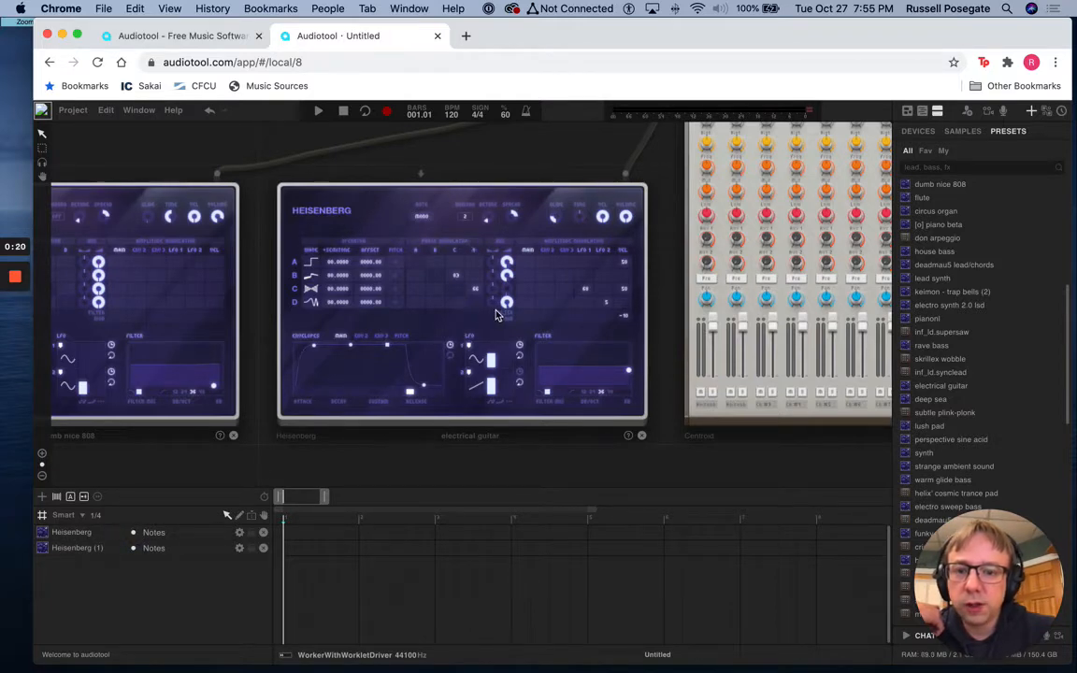
Examine the two Heisenberg synths on the desktop at different zoom levels and positions, and try the electrical guitar synth's volume knob
{"action": "scroll", "coordinate": [470, 285], "scroll_direction": "up", "scroll_amount": 3}
{"action": "scroll", "coordinate": [498, 313], "scroll_direction": "down", "scroll_amount": 10}
{"action": "scroll", "coordinate": [497, 315], "scroll_direction": "down", "scroll_amount": 2}
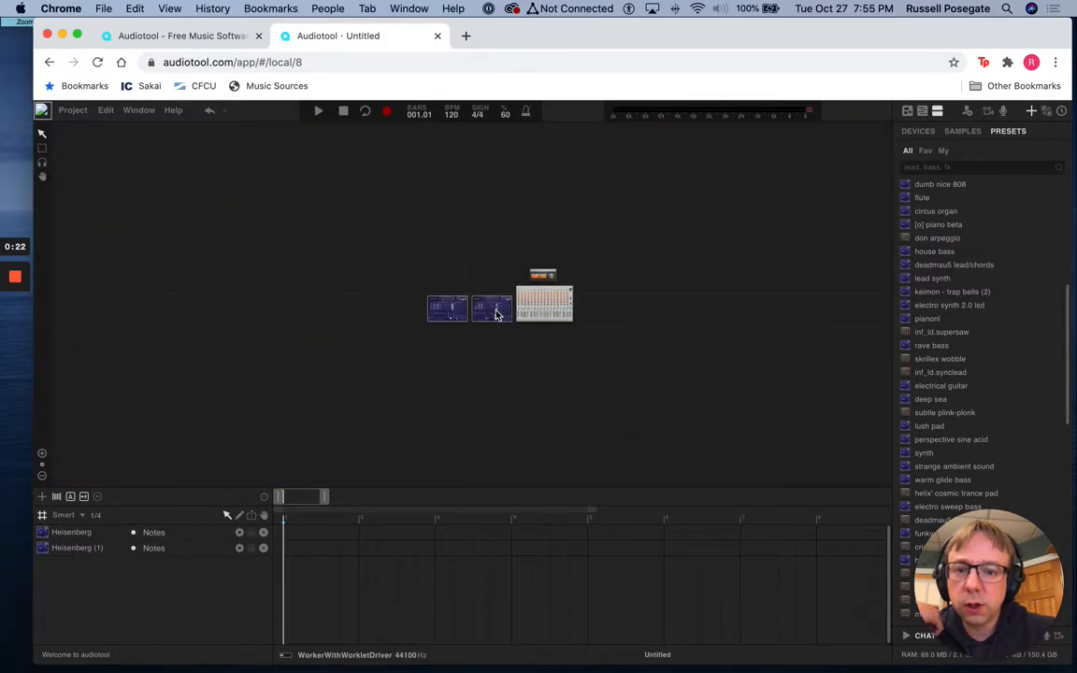
{"action": "scroll", "coordinate": [497, 315], "scroll_direction": "up", "scroll_amount": 8}
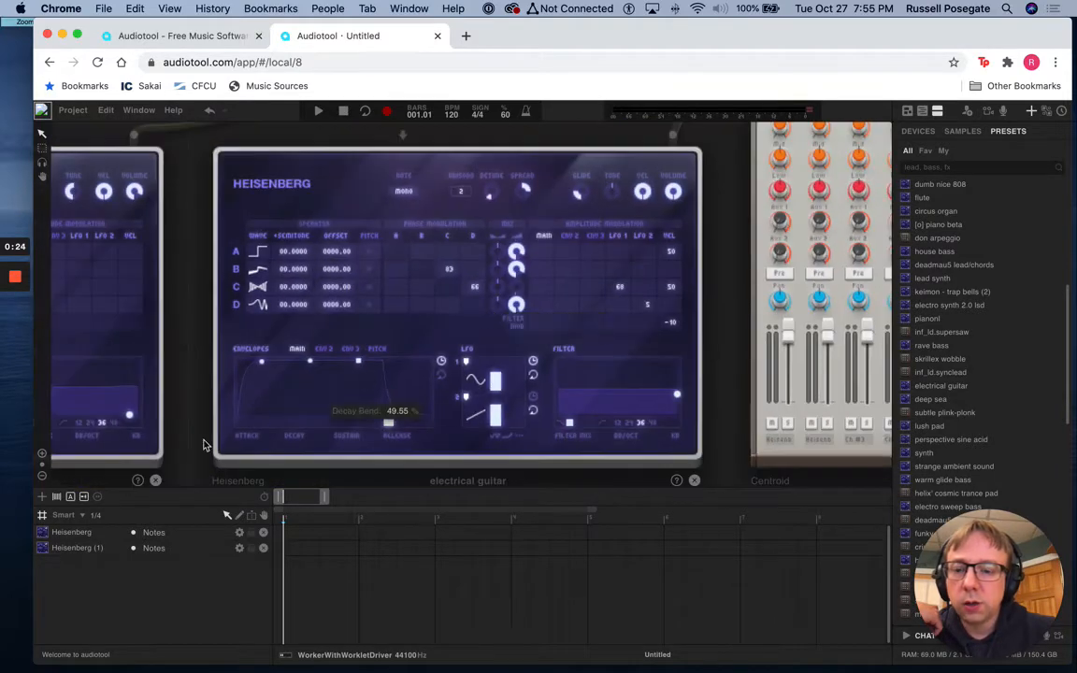
{"action": "left_click", "coordinate": [42, 455]}
{"action": "left_click", "coordinate": [41, 473]}
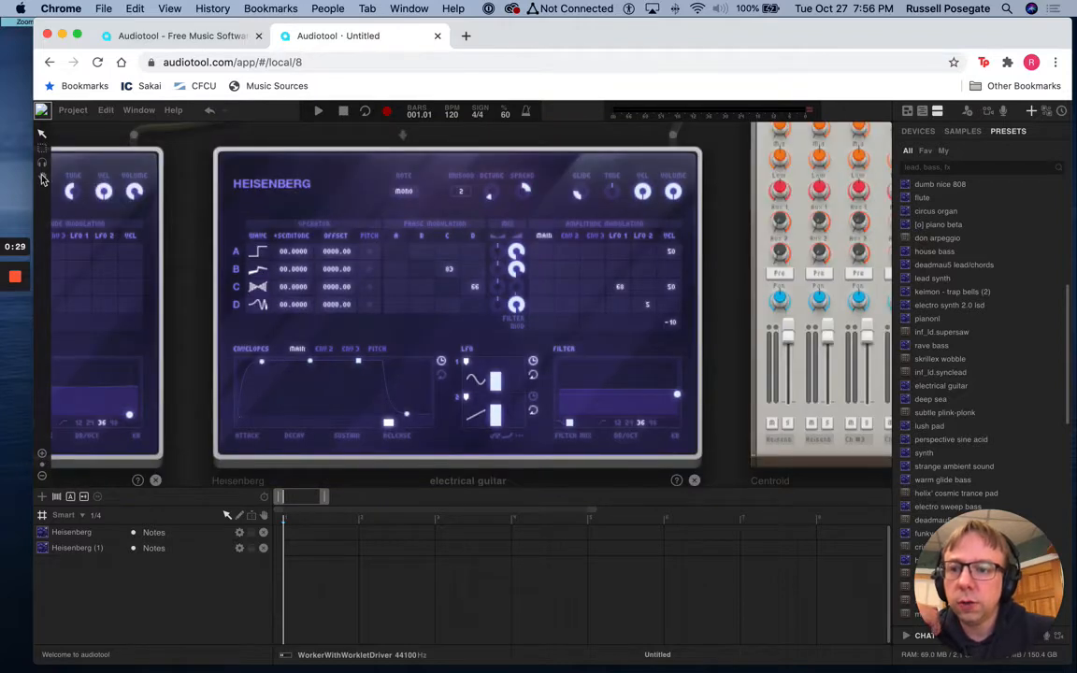
{"action": "left_click", "coordinate": [42, 178]}
{"action": "left_click_drag", "start_coordinate": [241, 174], "coordinate": [409, 190]}
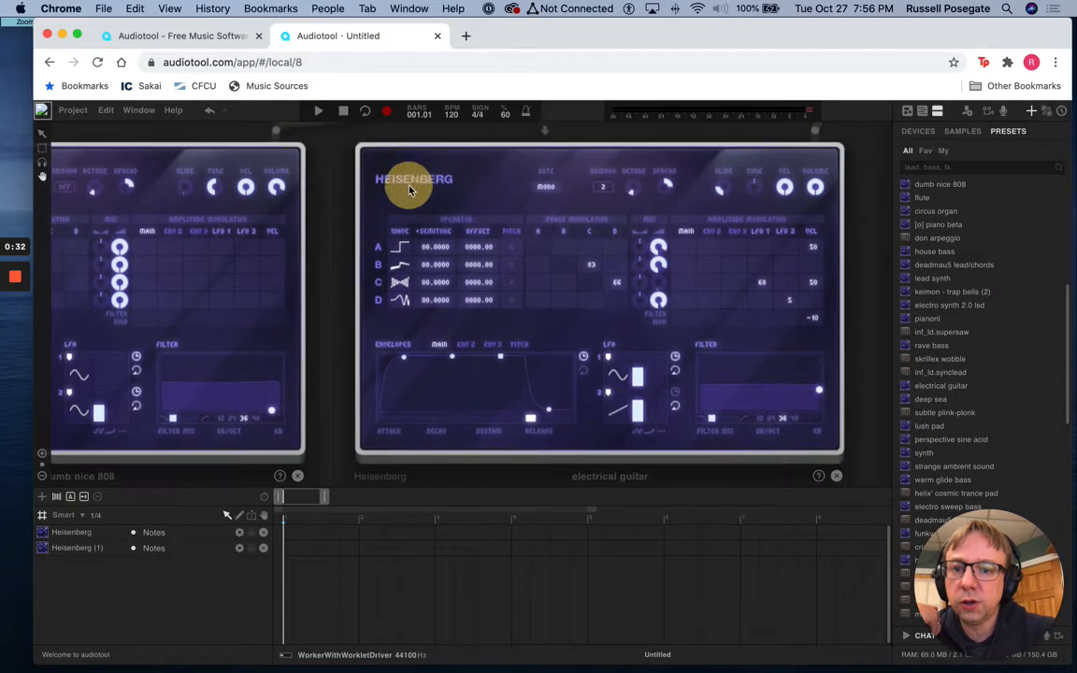
{"action": "left_click", "coordinate": [44, 135]}
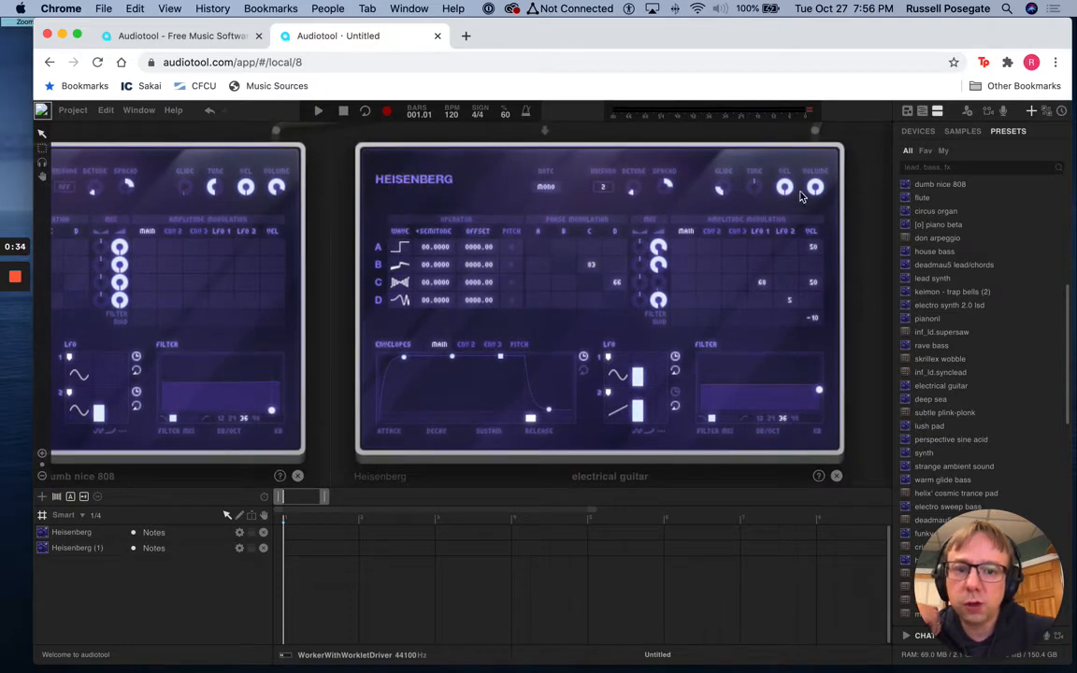
{"action": "left_click_drag", "start_coordinate": [817, 189], "coordinate": [827, 168]}
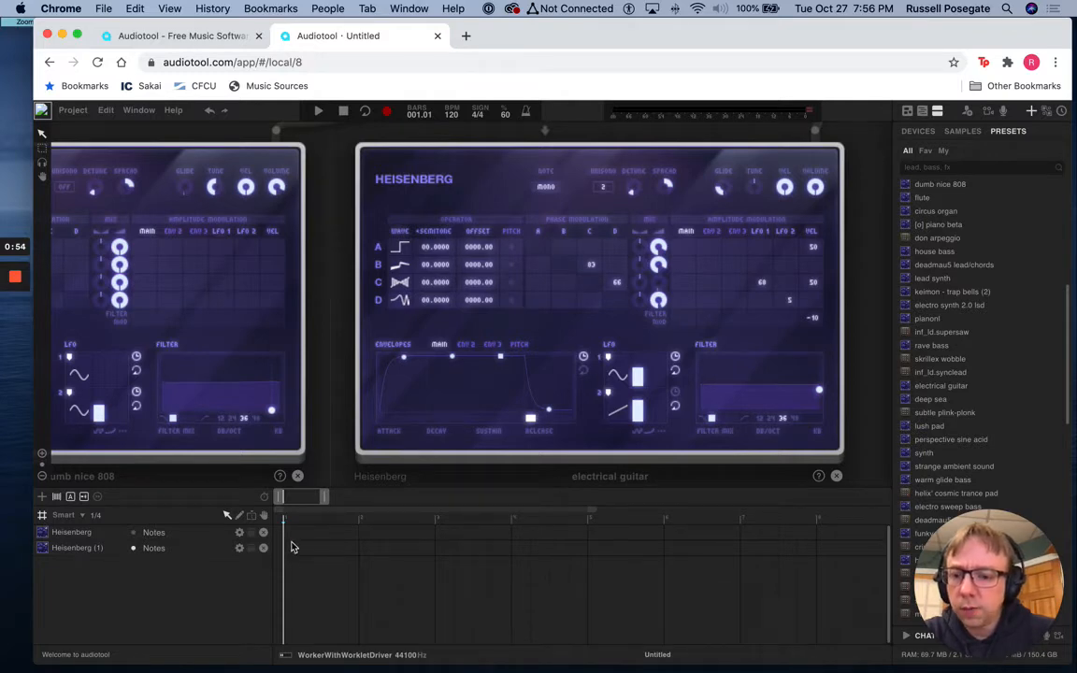
Create a one-bar note region at bar 1 on the electrical guitar Heisenberg track and open it for note editing
{"action": "left_click", "coordinate": [101, 535]}
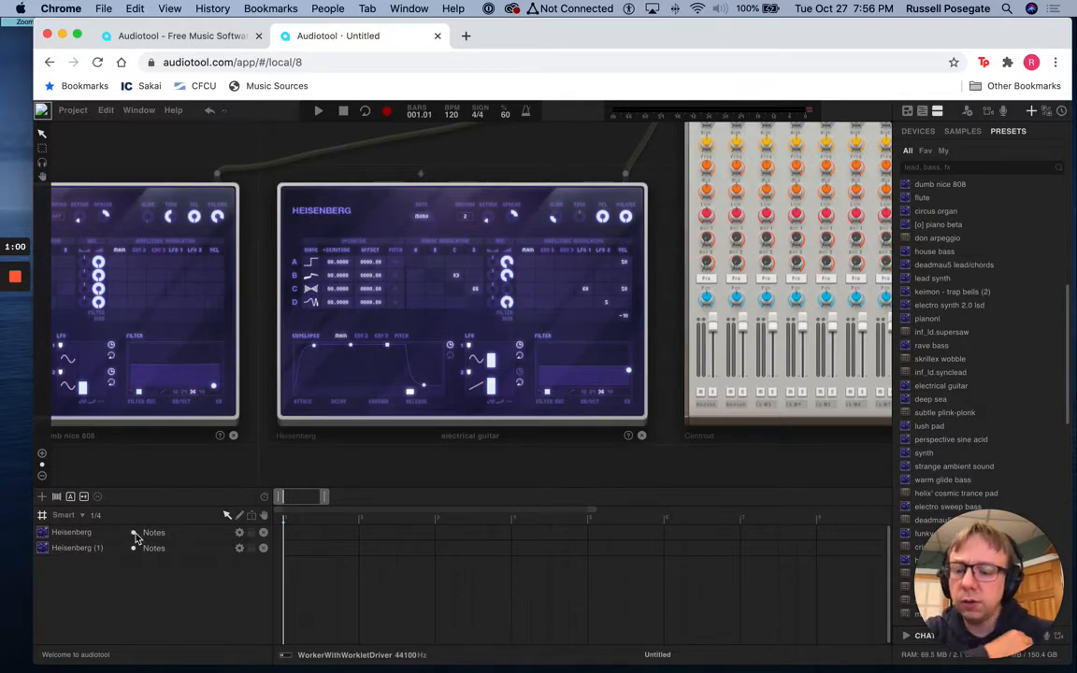
{"action": "double_click", "coordinate": [333, 537]}
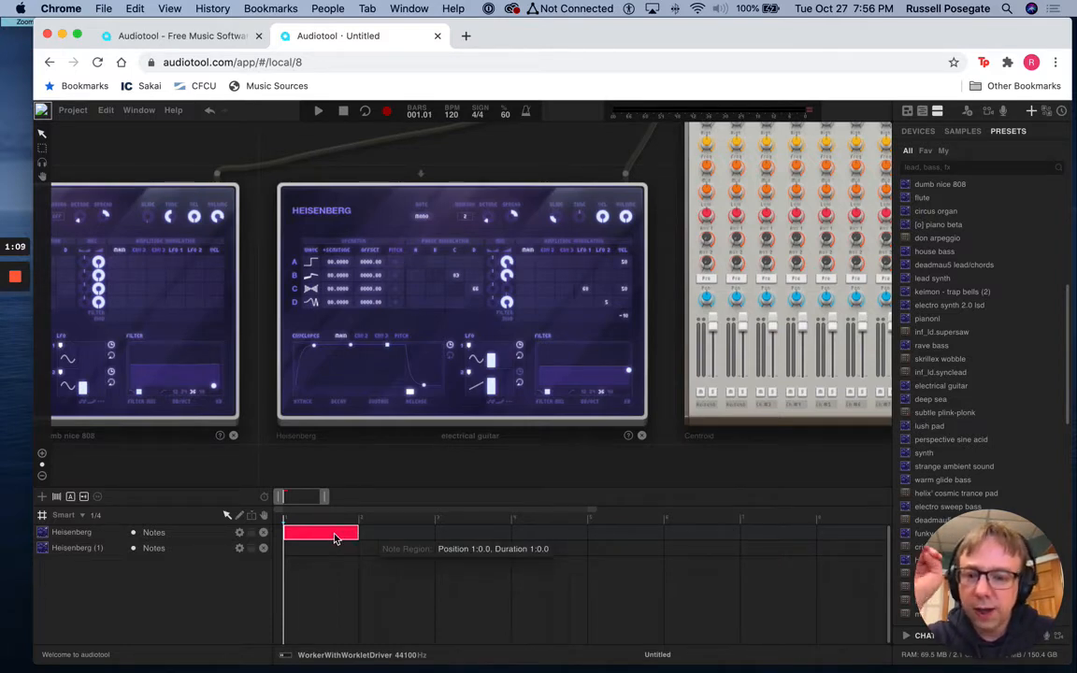
{"action": "double_click", "coordinate": [334, 538]}
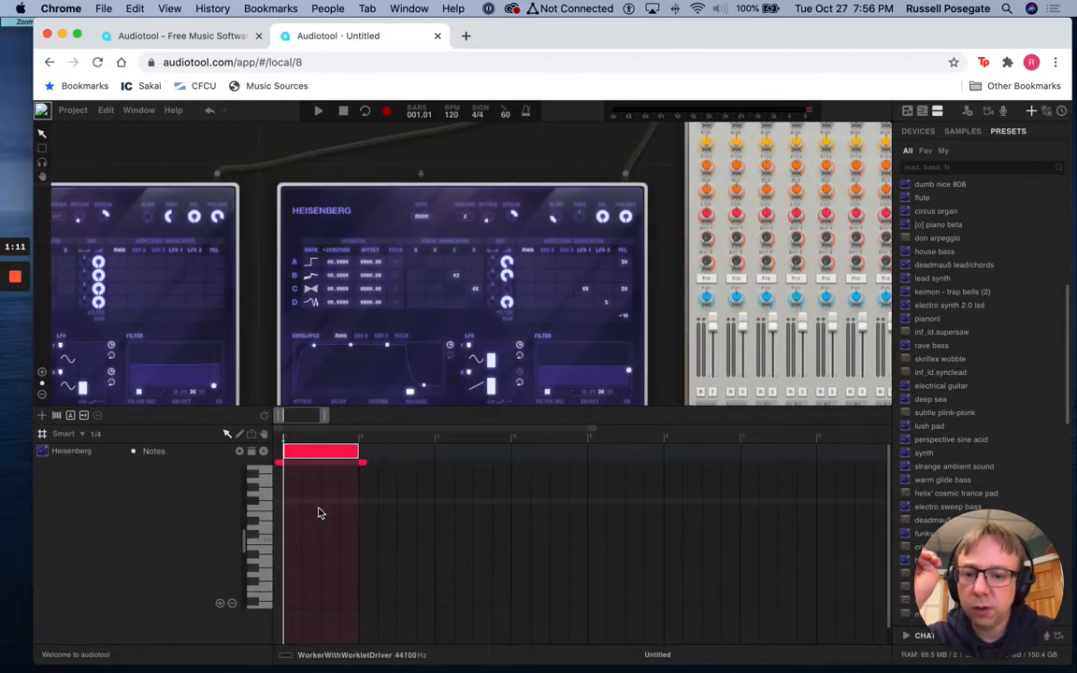
Audition a few pitches of the electrical guitar sound on the note editor's piano keys
{"action": "left_click", "coordinate": [252, 501]}
{"action": "left_click", "coordinate": [252, 509]}
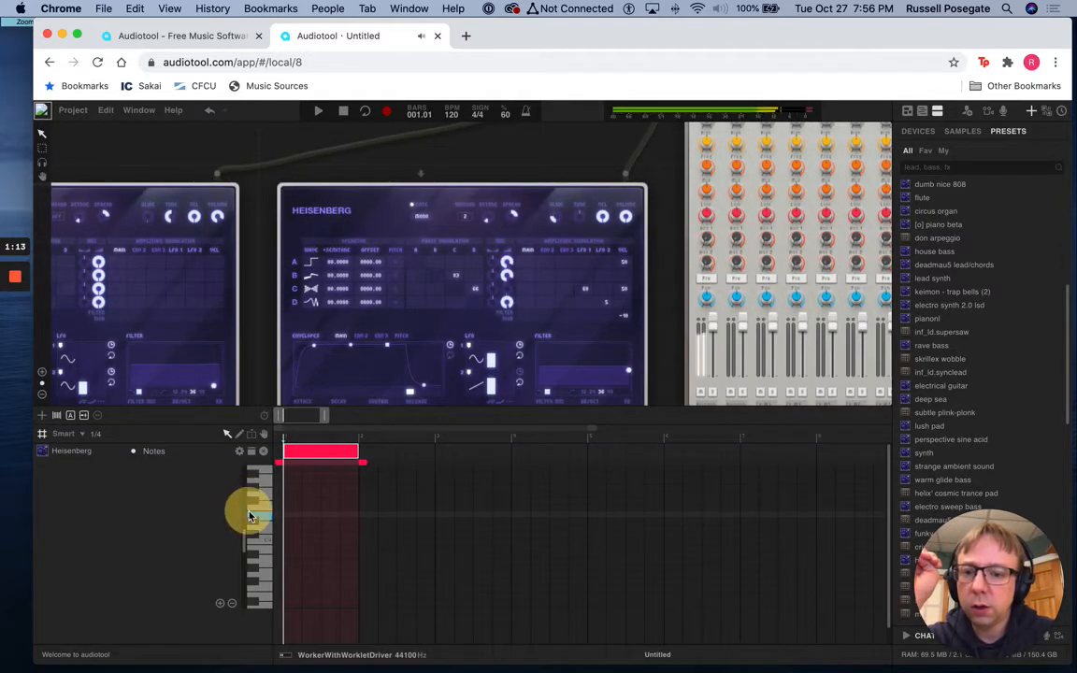
{"action": "left_click", "coordinate": [251, 531]}
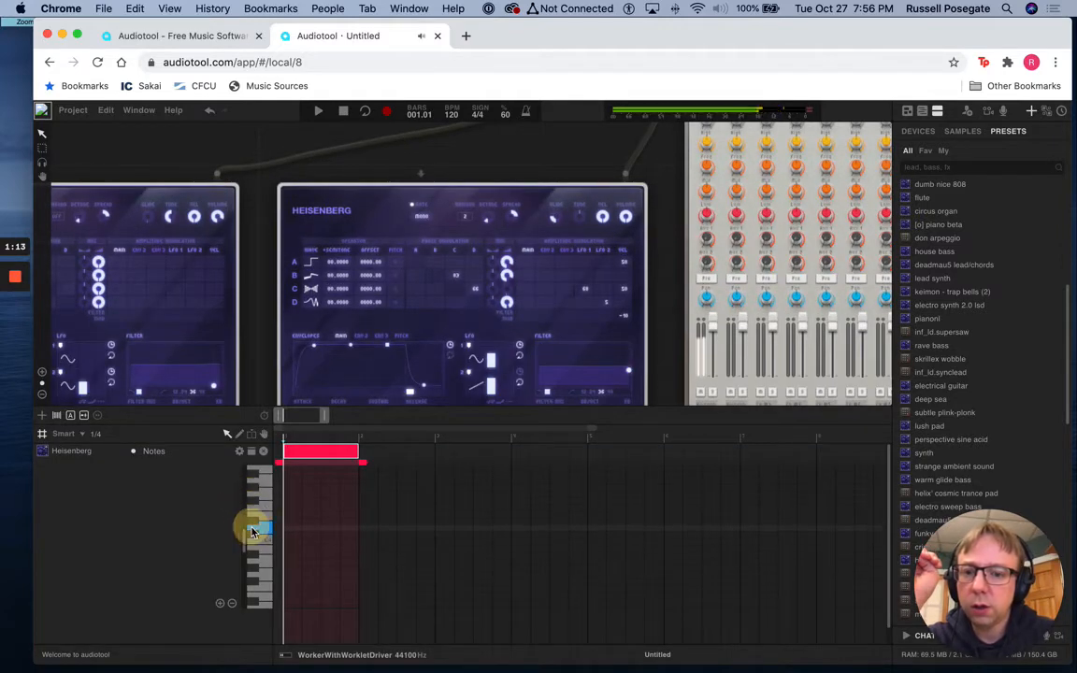
Open the on-screen keyboard for the electrical guitar Heisenberg and play four ascending notes with octave 4
{"action": "right_click", "coordinate": [392, 222]}
{"action": "left_click", "coordinate": [402, 239]}
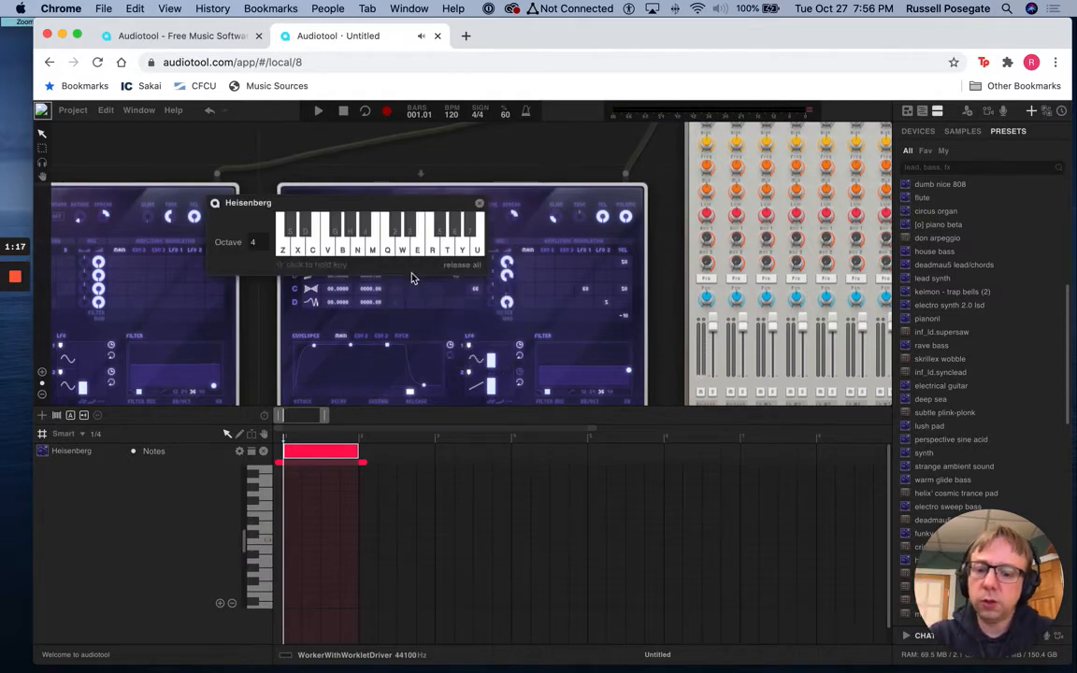
{"action": "key", "text": "w"}
{"action": "key", "text": "e"}
{"action": "key", "text": "r"}
{"action": "key", "text": "t"}
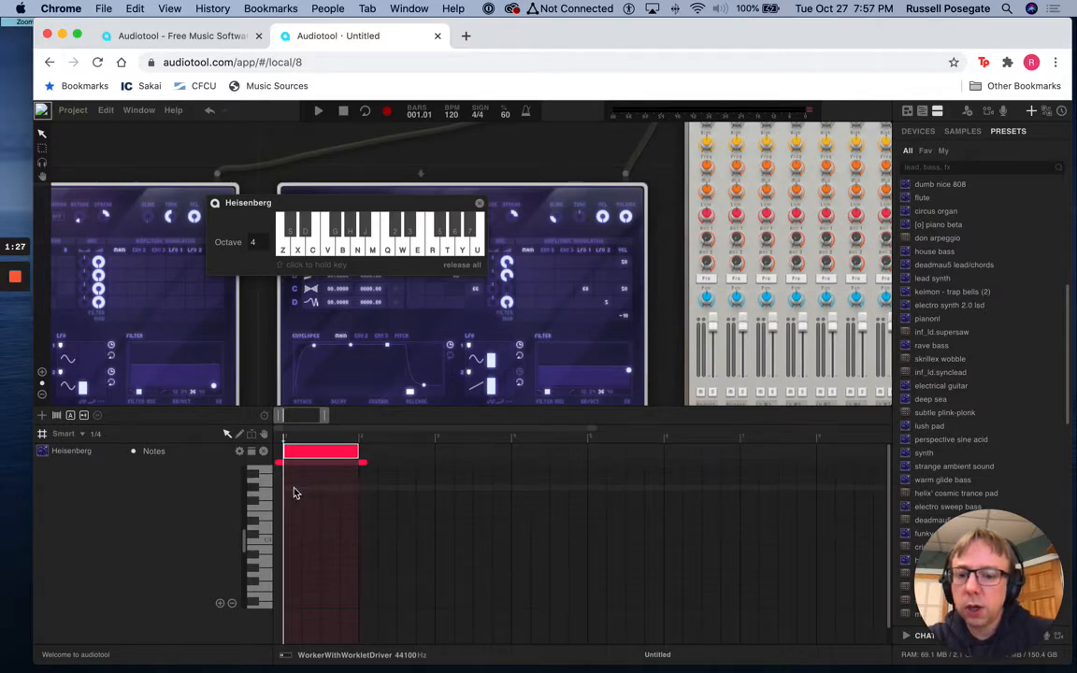
Fill the first bar with four quarter notes: two on C4 followed by two on G4
{"action": "left_click", "coordinate": [292, 542]}
{"action": "left_click", "coordinate": [310, 542]}
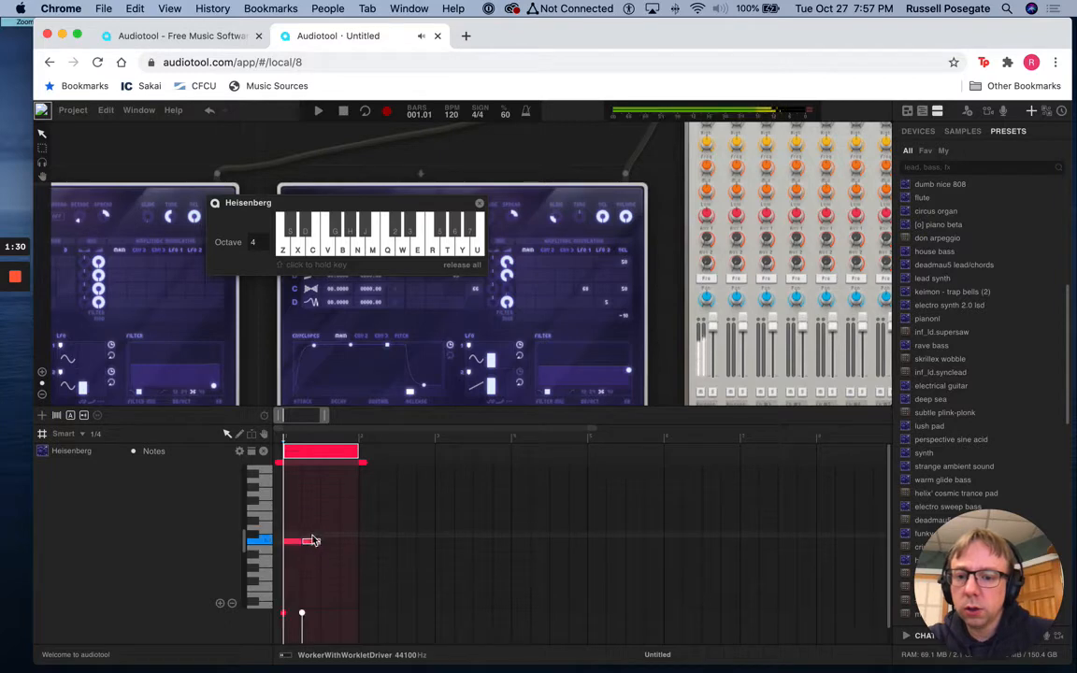
{"action": "left_click", "coordinate": [328, 494]}
{"action": "left_click", "coordinate": [349, 494]}
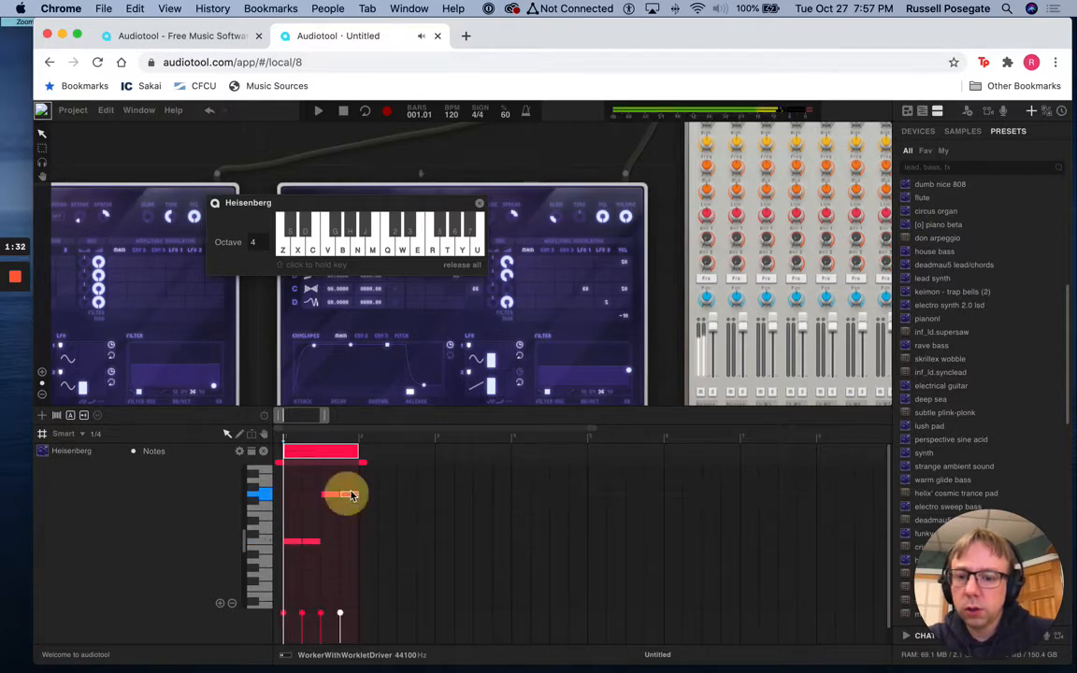
Extend the note region to two bars with a one-bar loop length, and listen to the repeated pattern
{"action": "left_click_drag", "start_coordinate": [362, 454], "coordinate": [435, 451]}
{"action": "left_click_drag", "start_coordinate": [364, 465], "coordinate": [428, 465]}
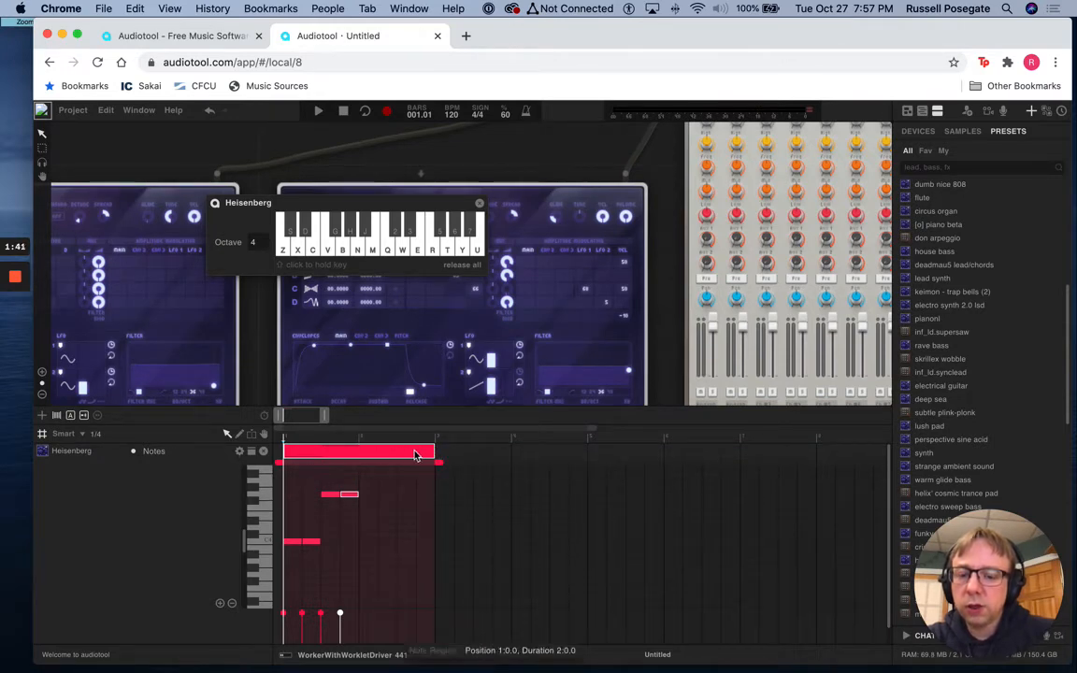
{"action": "left_click_drag", "start_coordinate": [435, 462], "coordinate": [363, 462]}
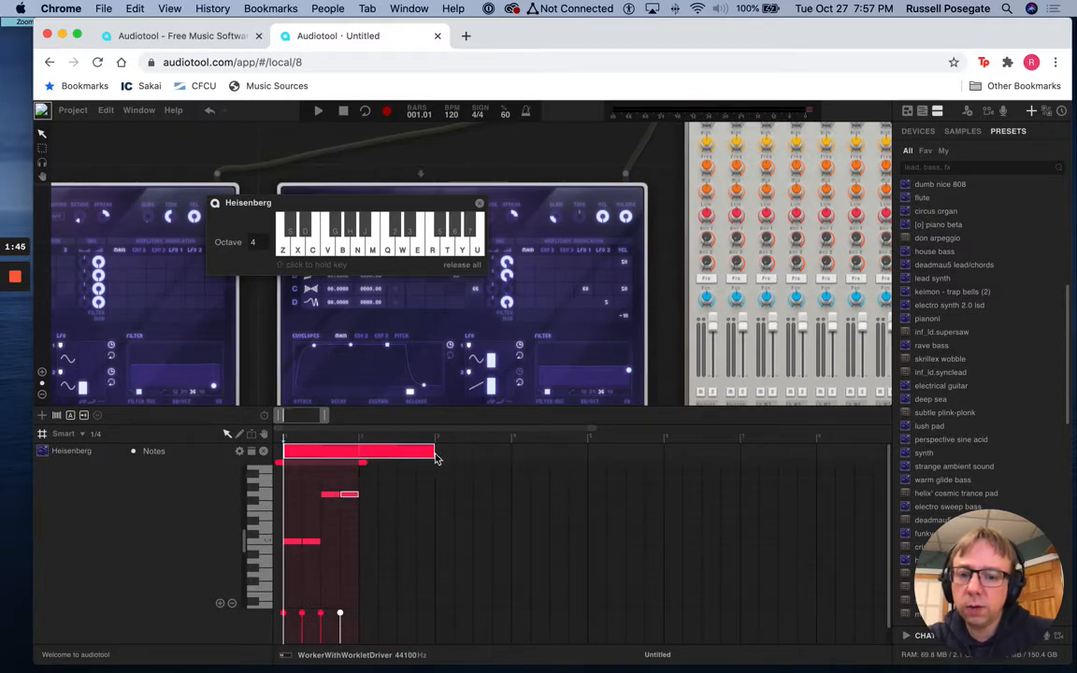
{"action": "left_click", "coordinate": [318, 111]}
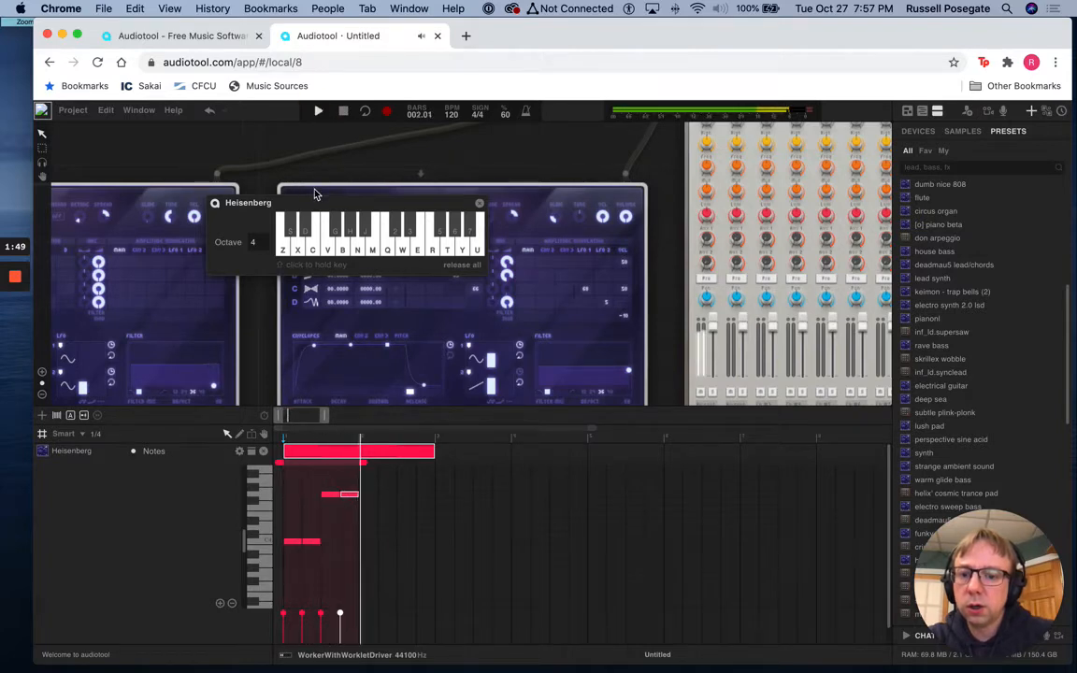
{"action": "left_click", "coordinate": [345, 112]}
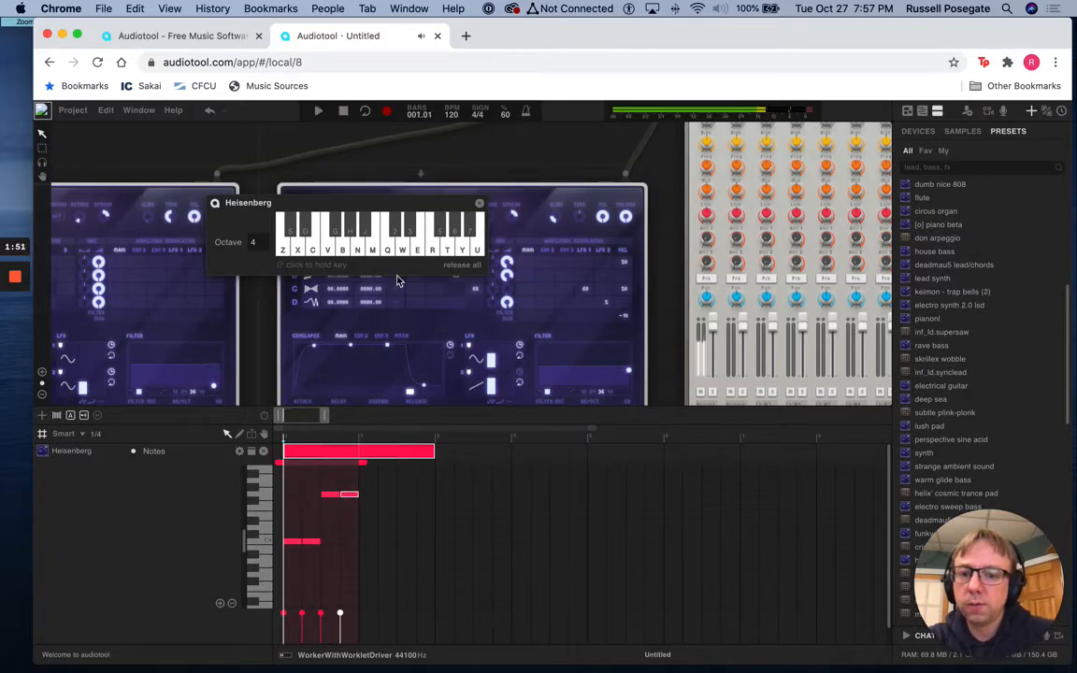
Set the region's loop length to two bars and listen to the pattern without the repeat
{"action": "left_click_drag", "start_coordinate": [361, 462], "coordinate": [435, 461]}
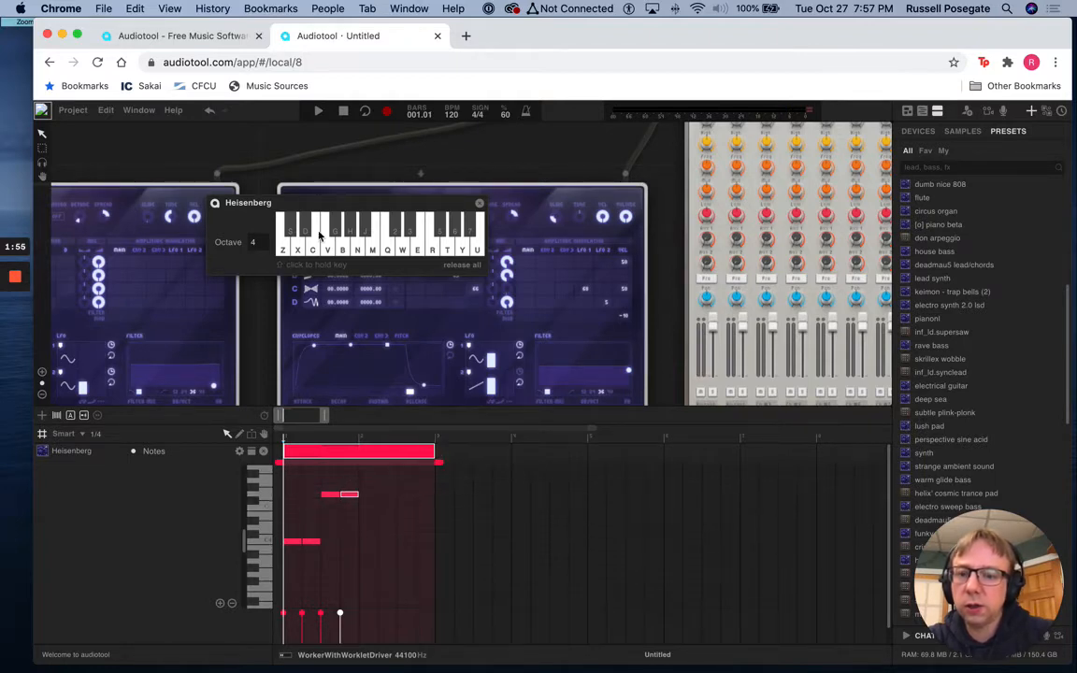
{"action": "left_click", "coordinate": [318, 112]}
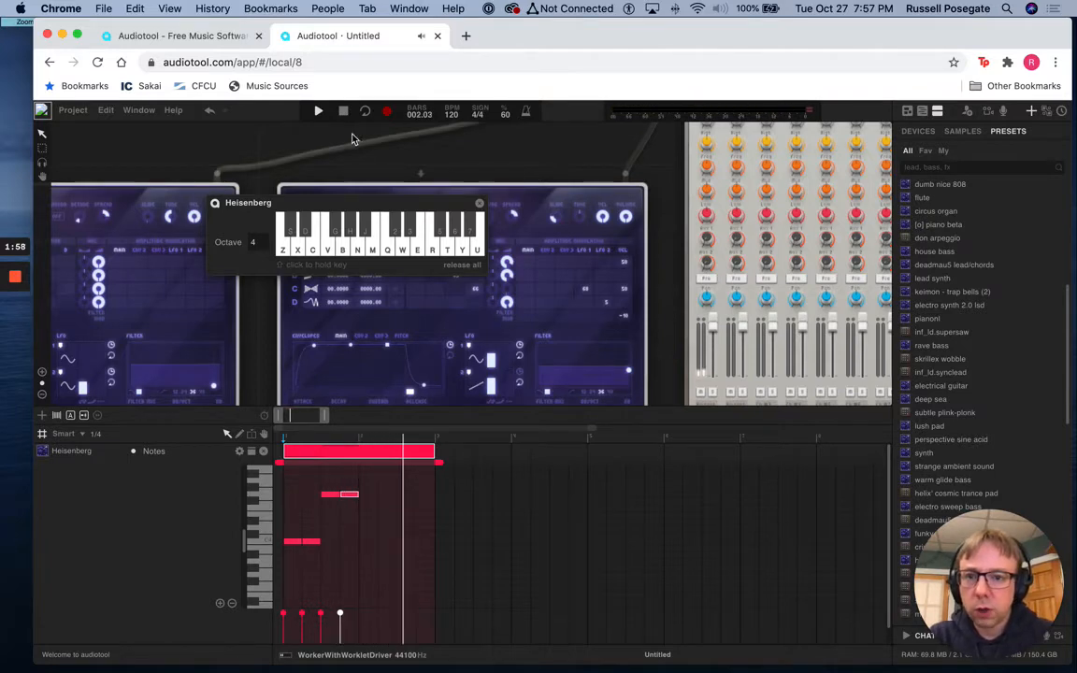
{"action": "left_click", "coordinate": [343, 112]}
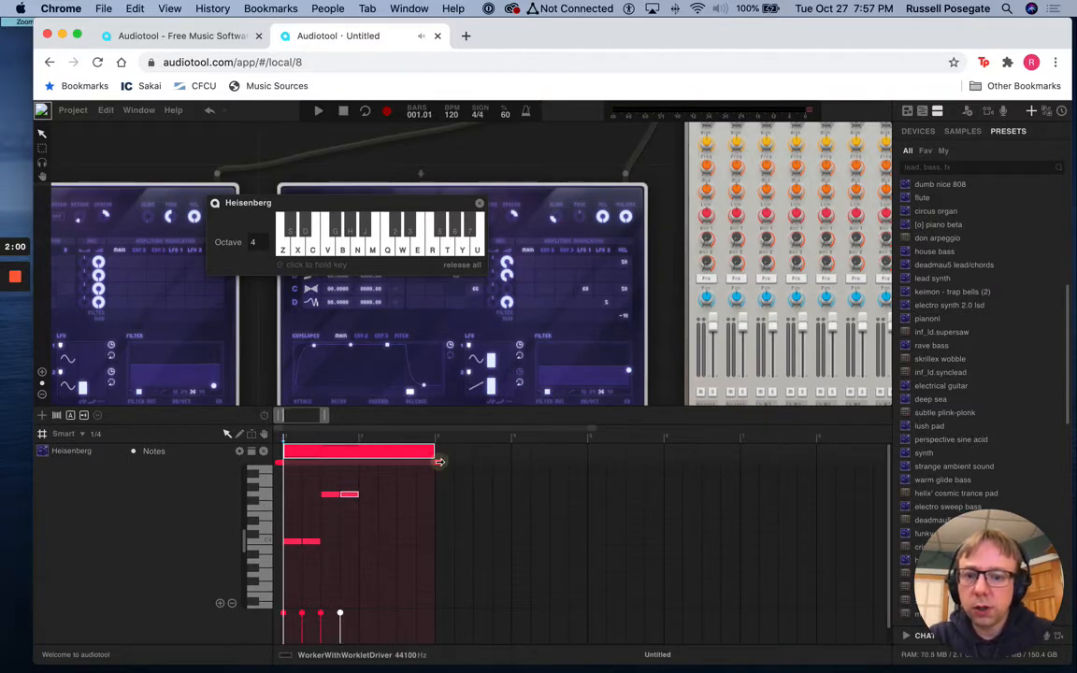
{"action": "mouse_move", "coordinate": [439, 461]}
{"action": "left_mouse_down"}
{"action": "mouse_move", "coordinate": [339, 459]}
{"action": "mouse_move", "coordinate": [435, 459]}
{"action": "left_mouse_up"}
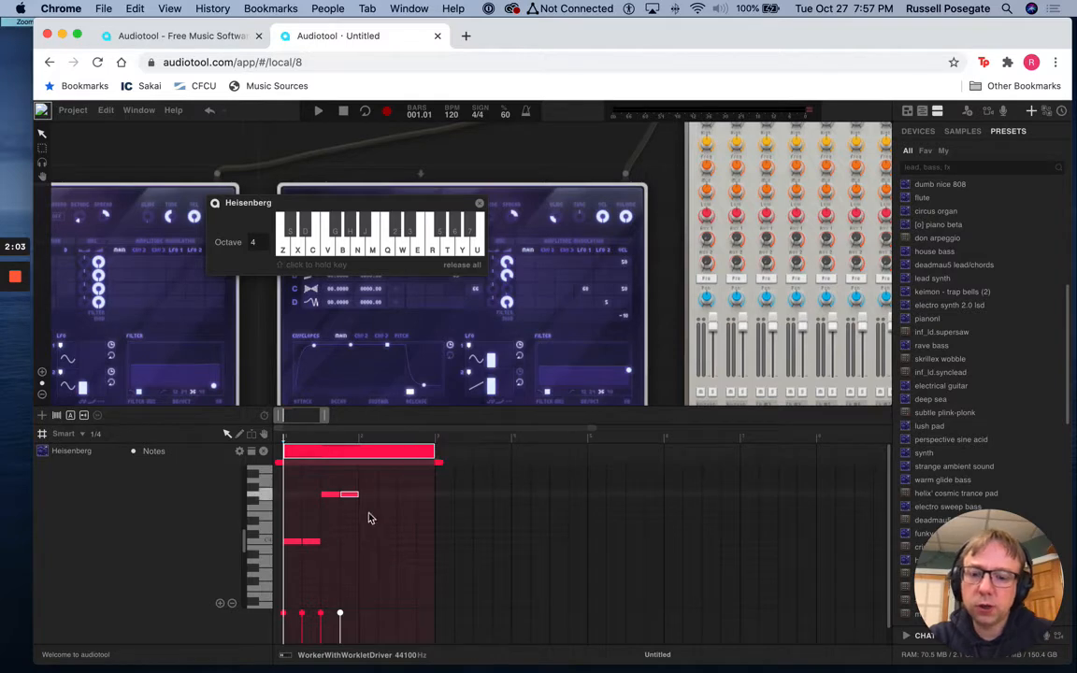
Slightly lower the velocities of the four notes in the first bar
{"action": "left_click", "coordinate": [300, 617]}
{"action": "left_click", "coordinate": [321, 618]}
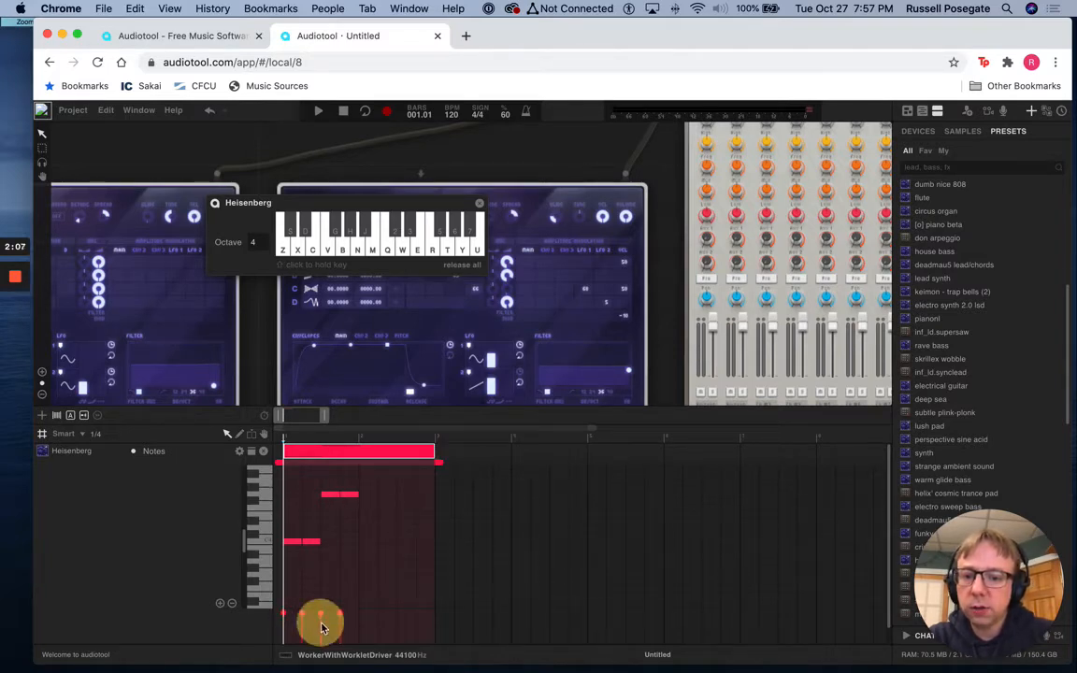
{"action": "mouse_move", "coordinate": [321, 615]}
{"action": "left_mouse_down"}
{"action": "mouse_move", "coordinate": [327, 639]}
{"action": "mouse_move", "coordinate": [322, 615]}
{"action": "mouse_move", "coordinate": [340, 618]}
{"action": "left_mouse_up"}
{"action": "left_click", "coordinate": [301, 618]}
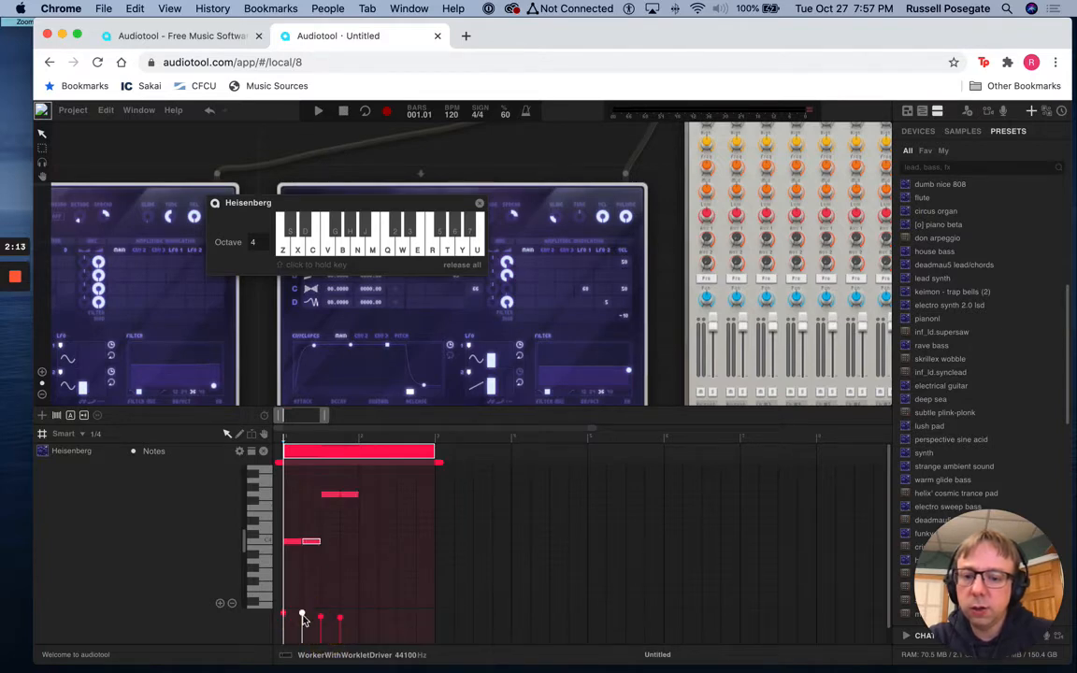
{"action": "left_click", "coordinate": [302, 618]}
{"action": "left_click", "coordinate": [282, 616]}
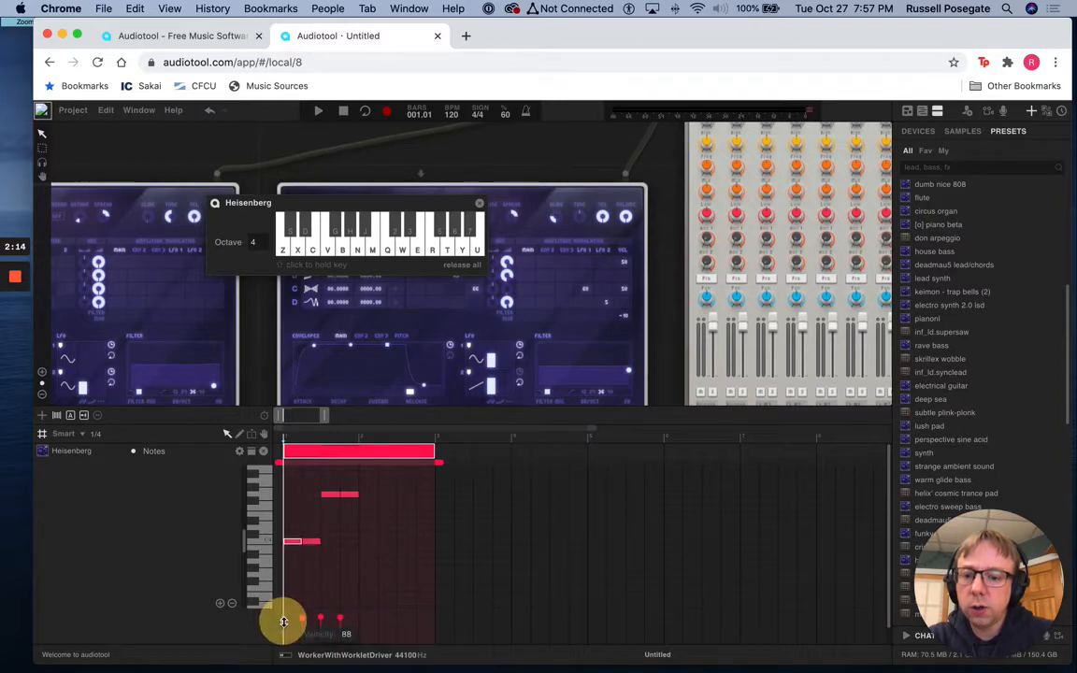
Set snapping to 1/32, shorten the end of each of the four notes by a 1/32 note, and play the result
{"action": "left_click", "coordinate": [82, 435]}
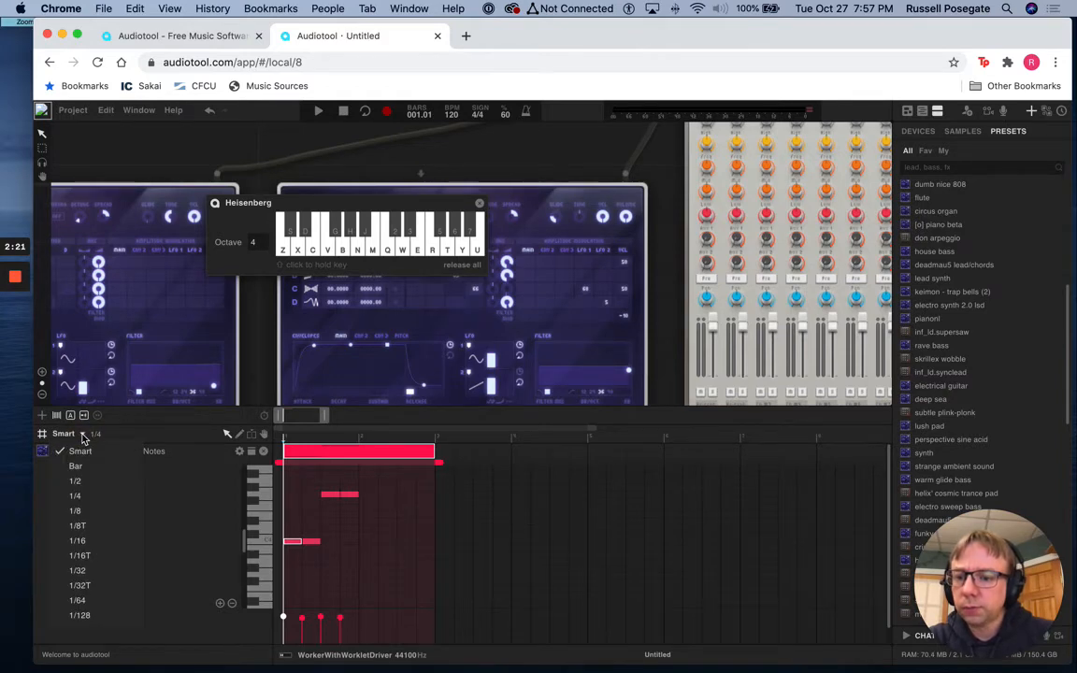
{"action": "left_click", "coordinate": [79, 570]}
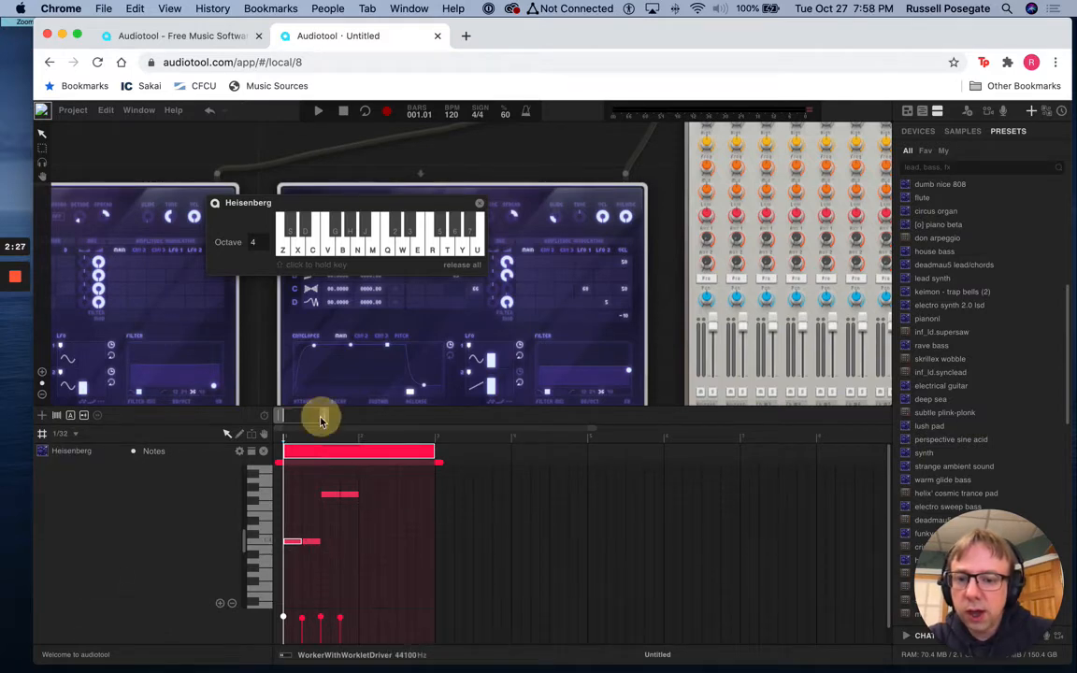
{"action": "left_click_drag", "start_coordinate": [319, 420], "coordinate": [293, 422]}
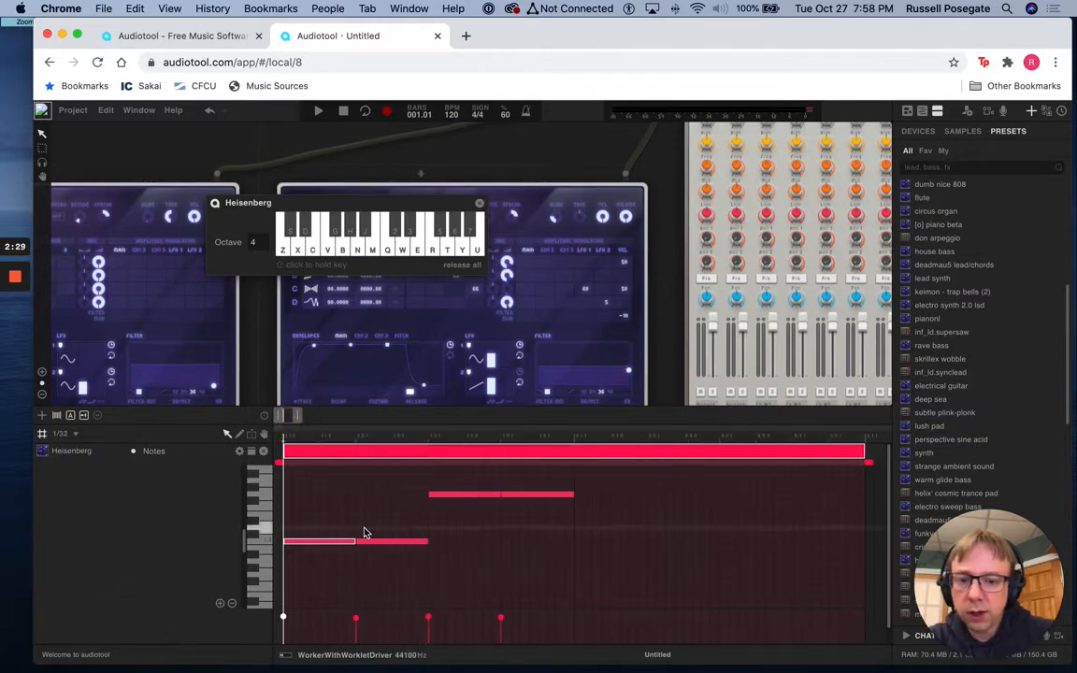
{"action": "left_click_drag", "start_coordinate": [355, 542], "coordinate": [346, 541]}
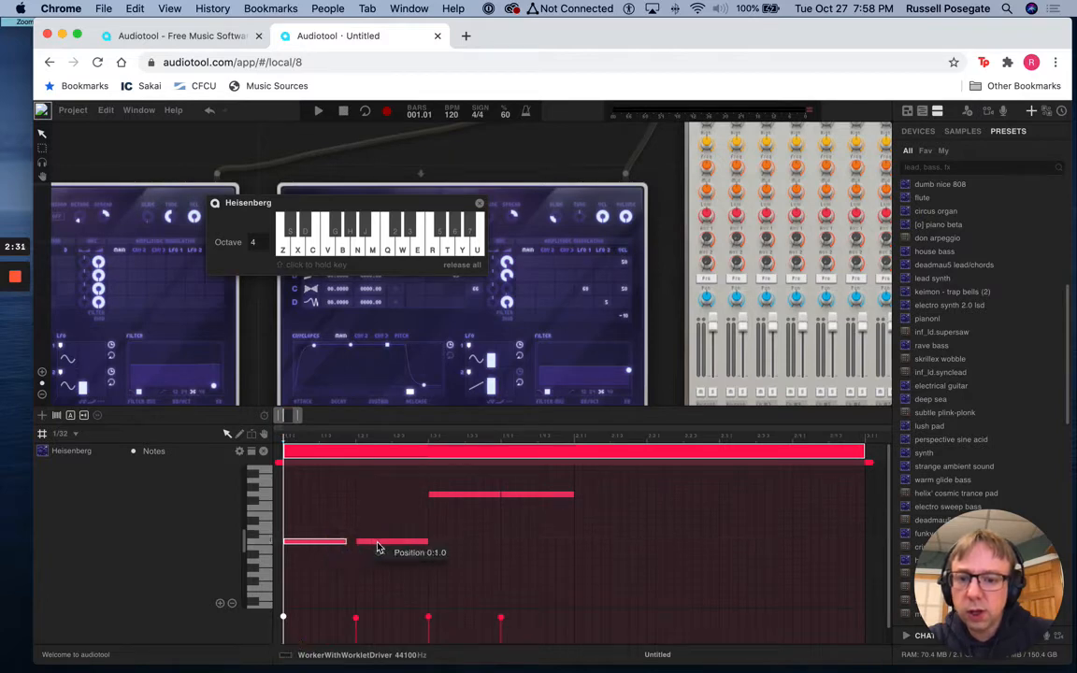
{"action": "left_click_drag", "start_coordinate": [426, 542], "coordinate": [419, 542]}
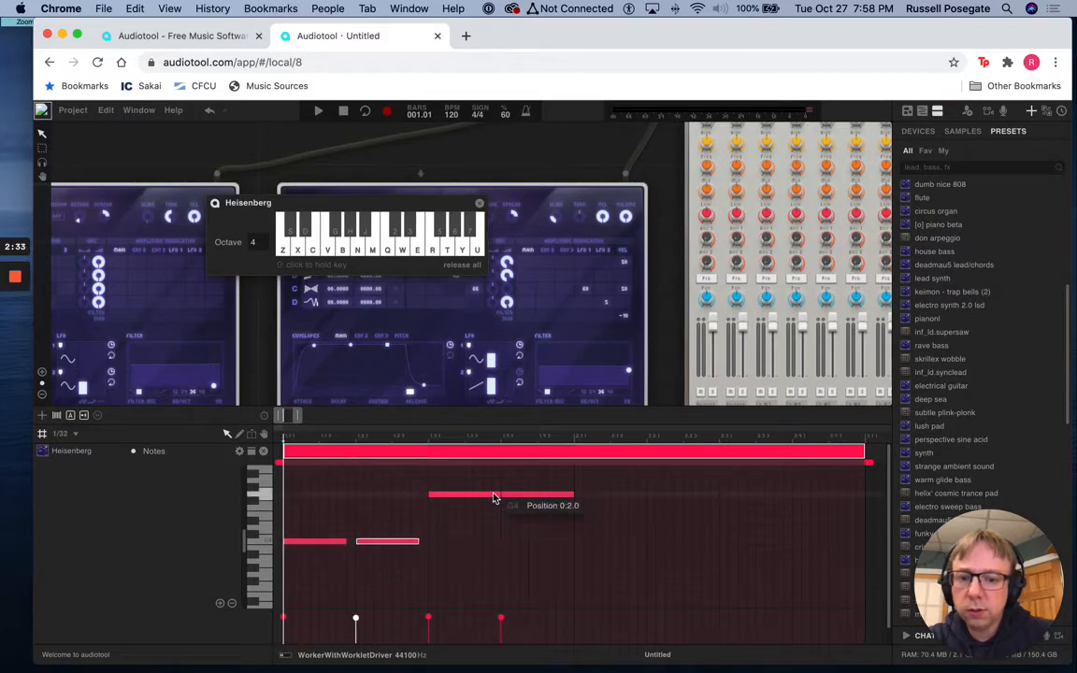
{"action": "left_click_drag", "start_coordinate": [500, 495], "coordinate": [491, 495]}
{"action": "left_click_drag", "start_coordinate": [571, 496], "coordinate": [559, 497]}
{"action": "key", "text": "space"}
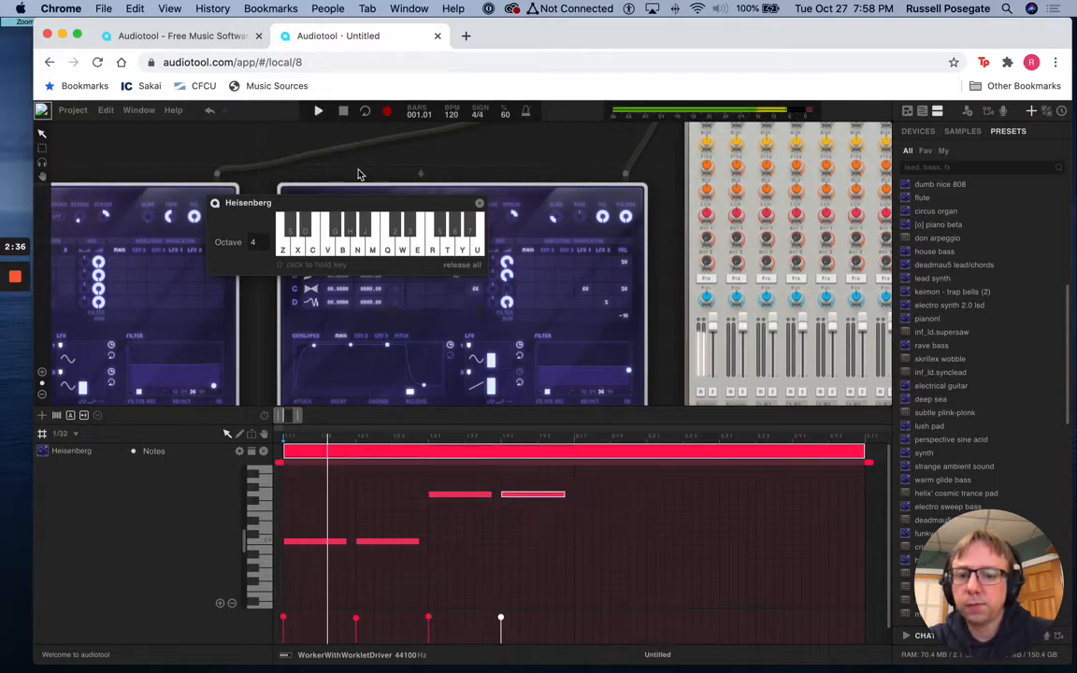
Stop playback, add a G note on the second sixteenth of beat one, and lengthen it to a 1/16 note
{"action": "left_click", "coordinate": [345, 112]}
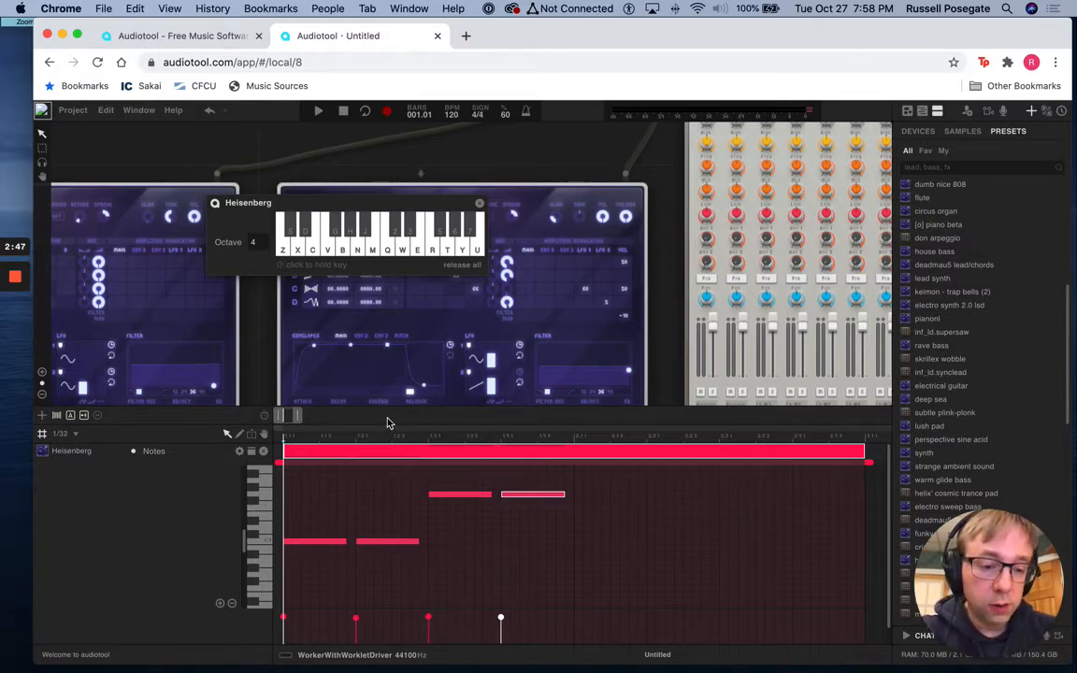
{"action": "left_click", "coordinate": [296, 493]}
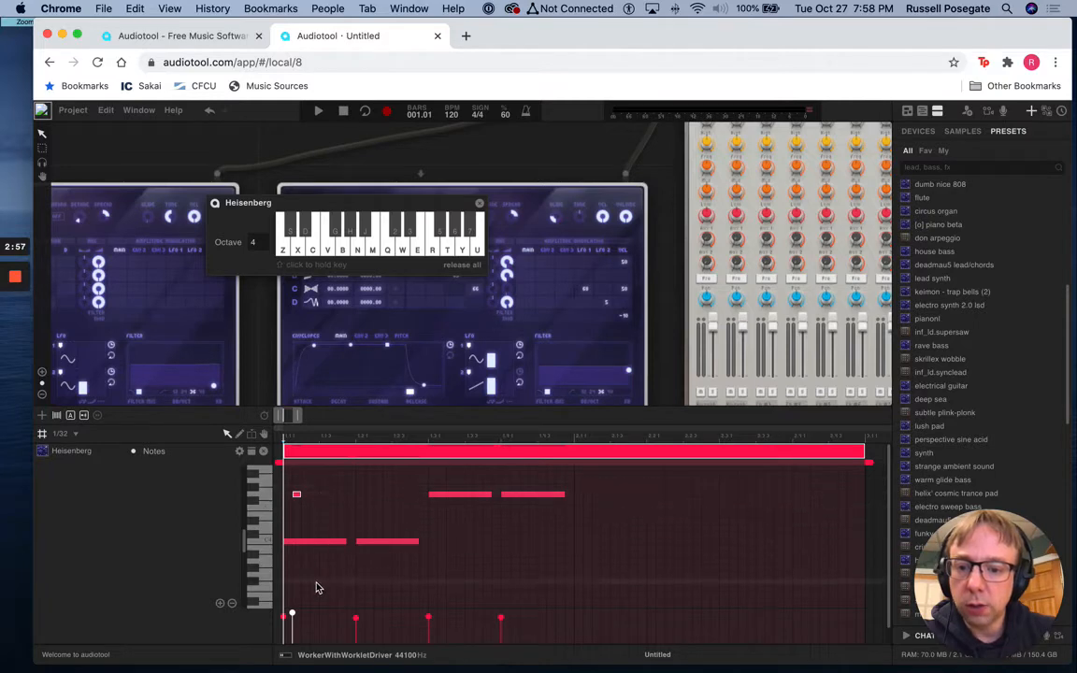
{"action": "left_click", "coordinate": [304, 496]}
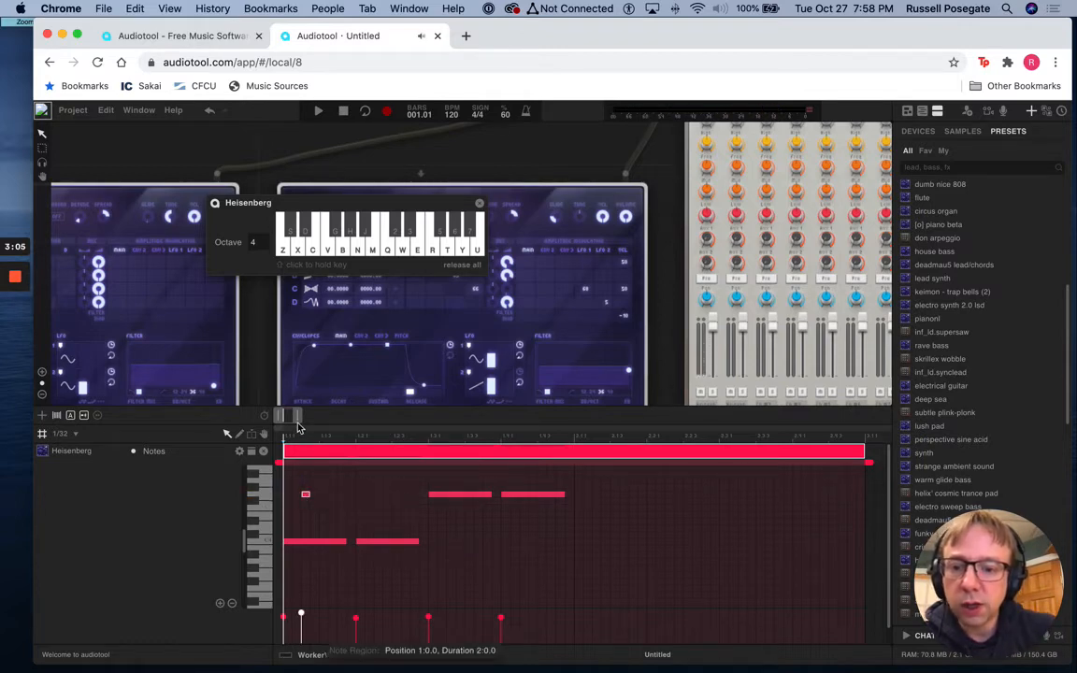
{"action": "left_click_drag", "start_coordinate": [299, 422], "coordinate": [289, 424]}
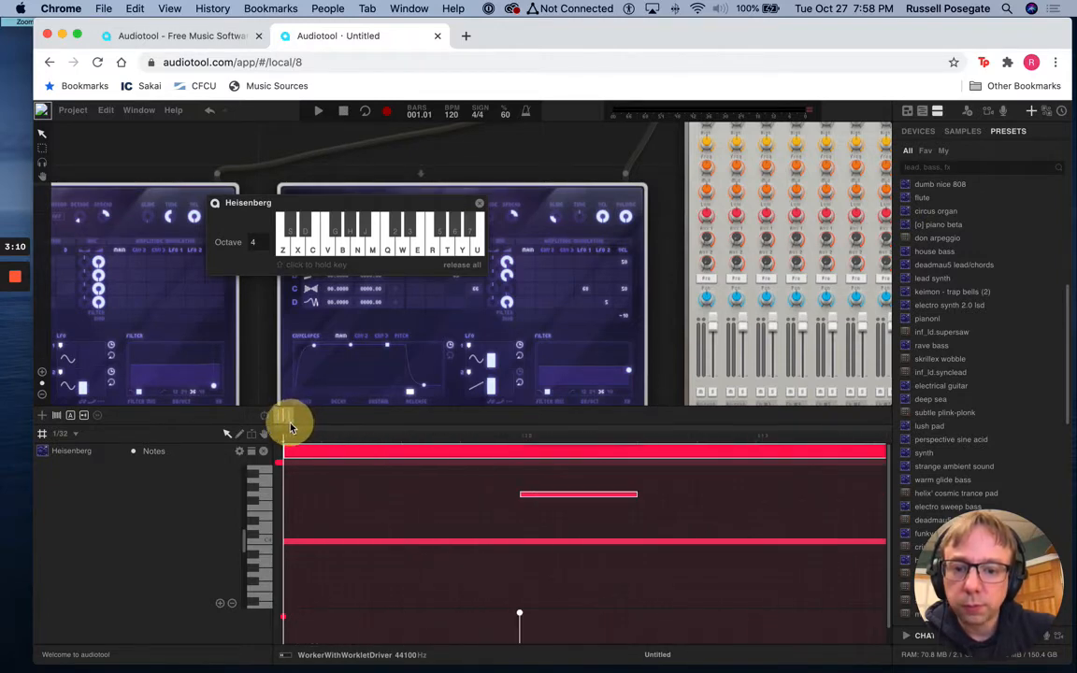
{"action": "left_click_drag", "start_coordinate": [636, 494], "coordinate": [756, 495]}
Set snapping to 1/16T and move the short G note earlier, to the first 1/16T division after the start of bar 1
{"action": "left_click", "coordinate": [76, 436]}
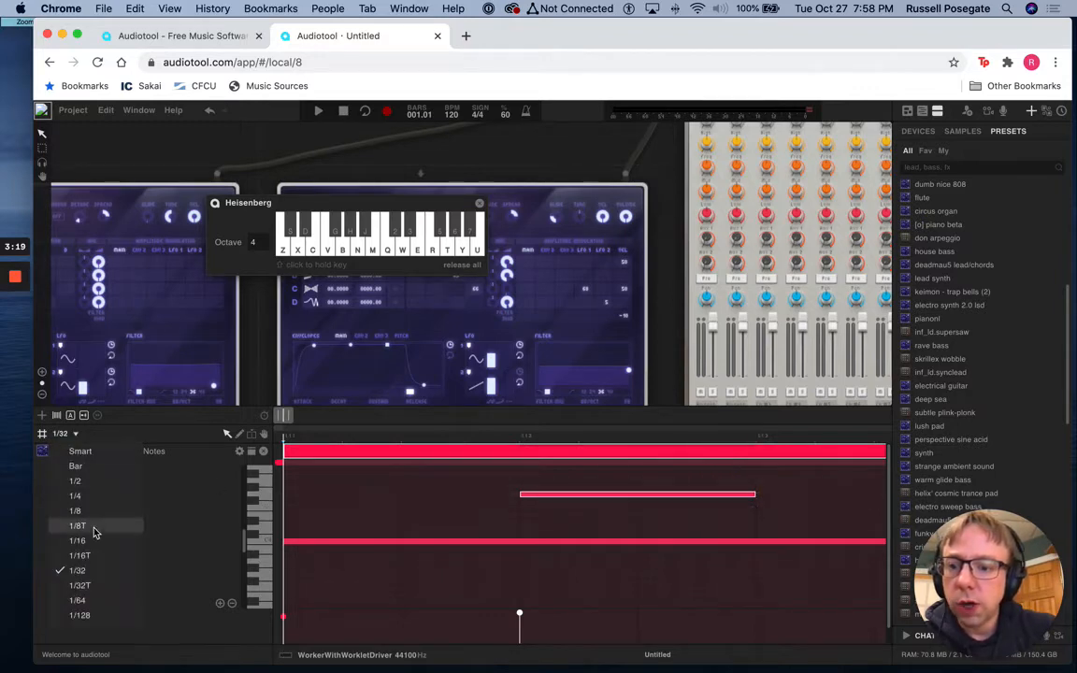
{"action": "left_click", "coordinate": [101, 556]}
{"action": "mouse_move", "coordinate": [753, 495]}
{"action": "left_mouse_down"}
{"action": "mouse_move", "coordinate": [632, 493]}
{"action": "mouse_move", "coordinate": [830, 492]}
{"action": "mouse_move", "coordinate": [736, 497]}
{"action": "left_mouse_up"}
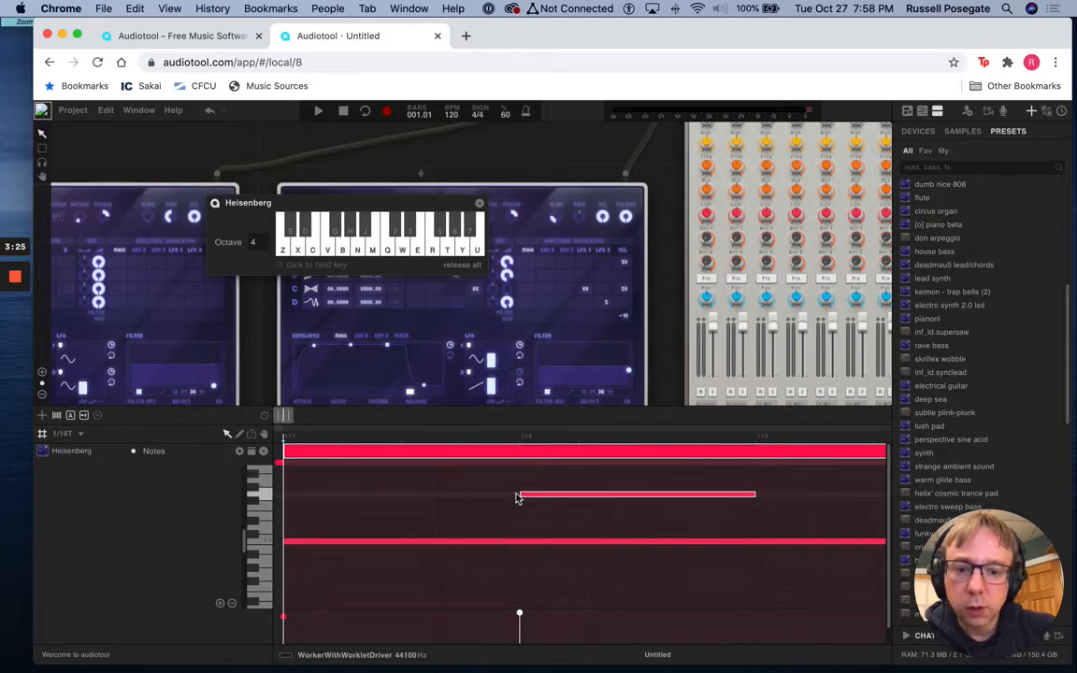
{"action": "left_click_drag", "start_coordinate": [580, 500], "coordinate": [502, 498]}
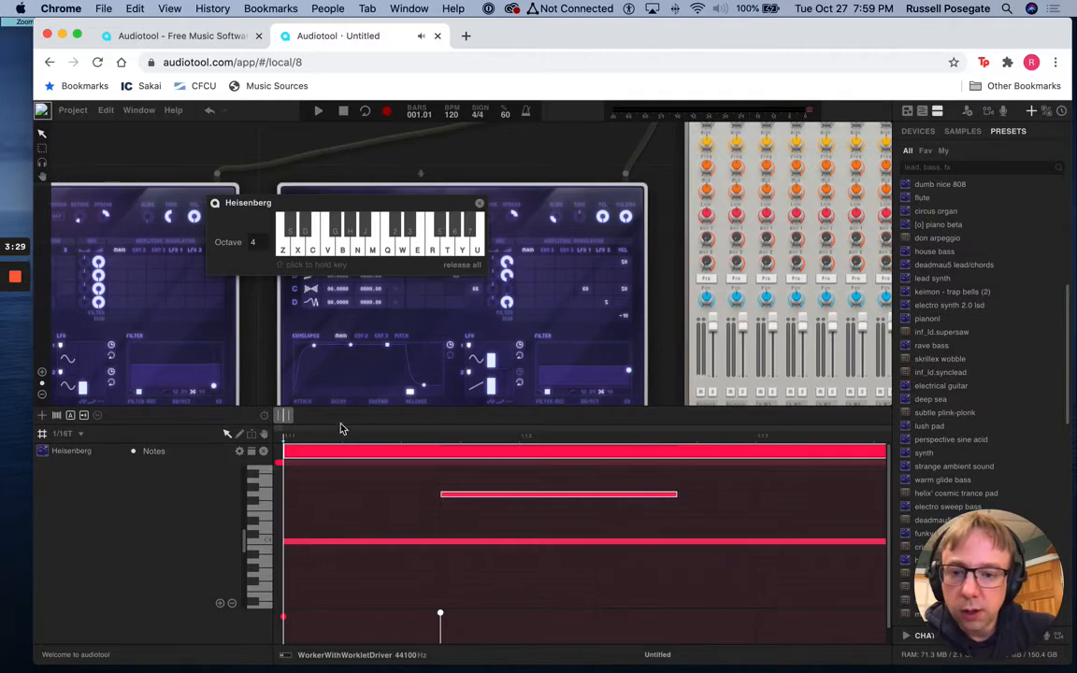
{"action": "left_click_drag", "start_coordinate": [295, 418], "coordinate": [310, 420]}
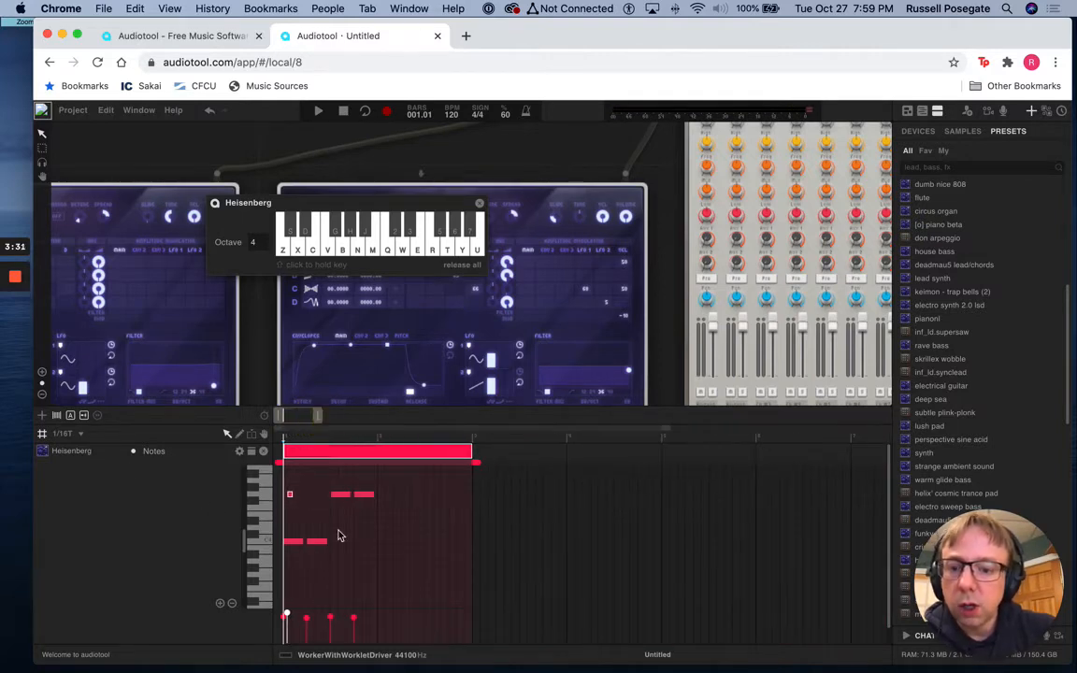
Add E notes above the first two C notes, matching their start and length with snapping set to 1/32
{"action": "left_click", "coordinate": [288, 513]}
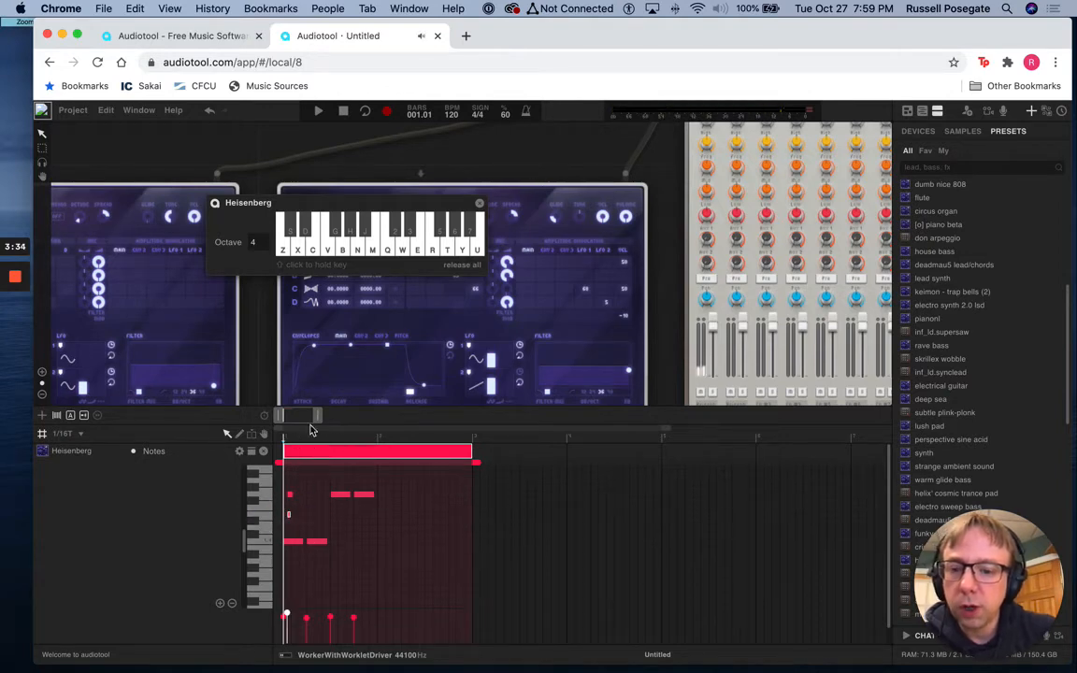
{"action": "left_click_drag", "start_coordinate": [313, 413], "coordinate": [316, 447]}
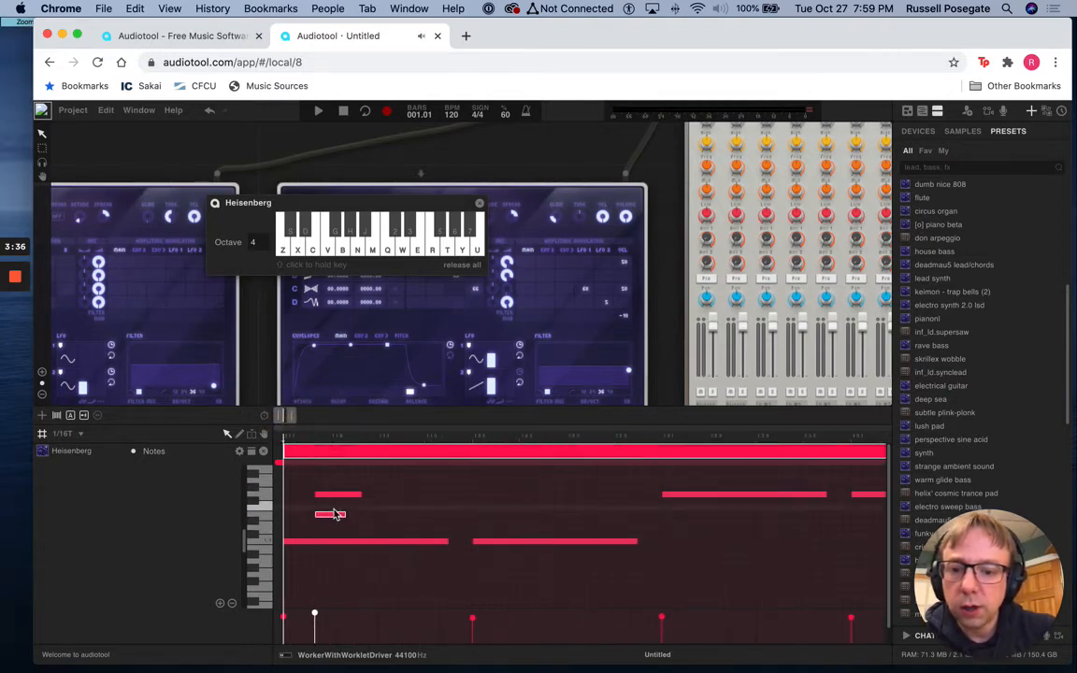
{"action": "left_click_drag", "start_coordinate": [335, 514], "coordinate": [306, 516]}
{"action": "left_click_drag", "start_coordinate": [313, 514], "coordinate": [452, 517]}
{"action": "left_click", "coordinate": [65, 433]}
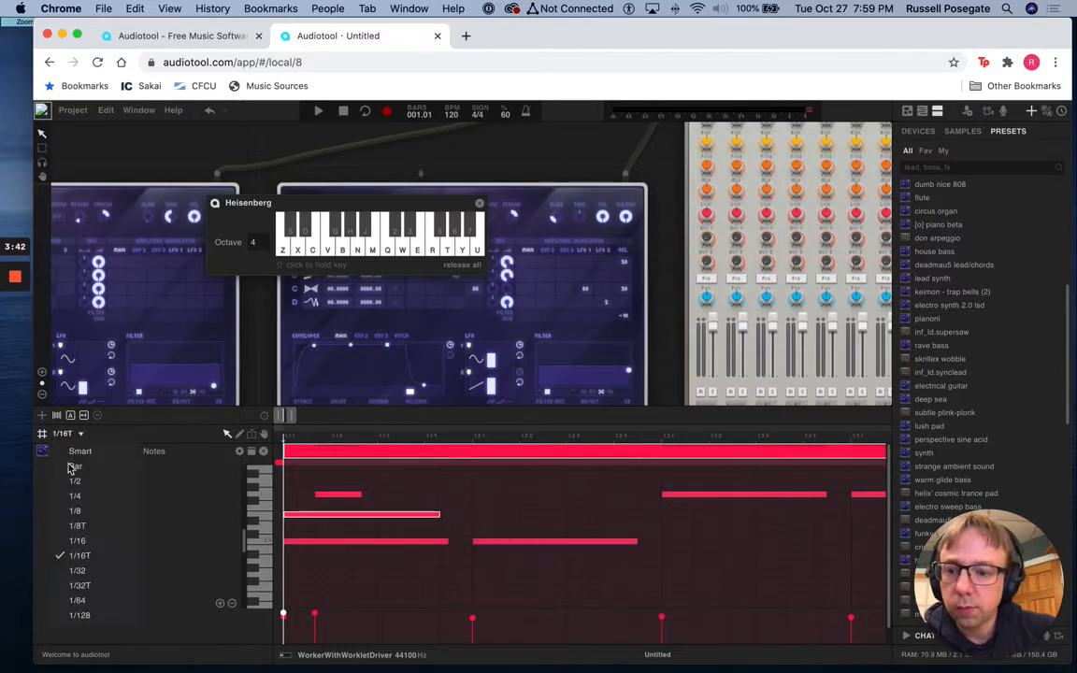
{"action": "left_click", "coordinate": [92, 573]}
{"action": "left_click_drag", "start_coordinate": [440, 513], "coordinate": [638, 514]}
{"action": "left_click", "coordinate": [479, 514]}
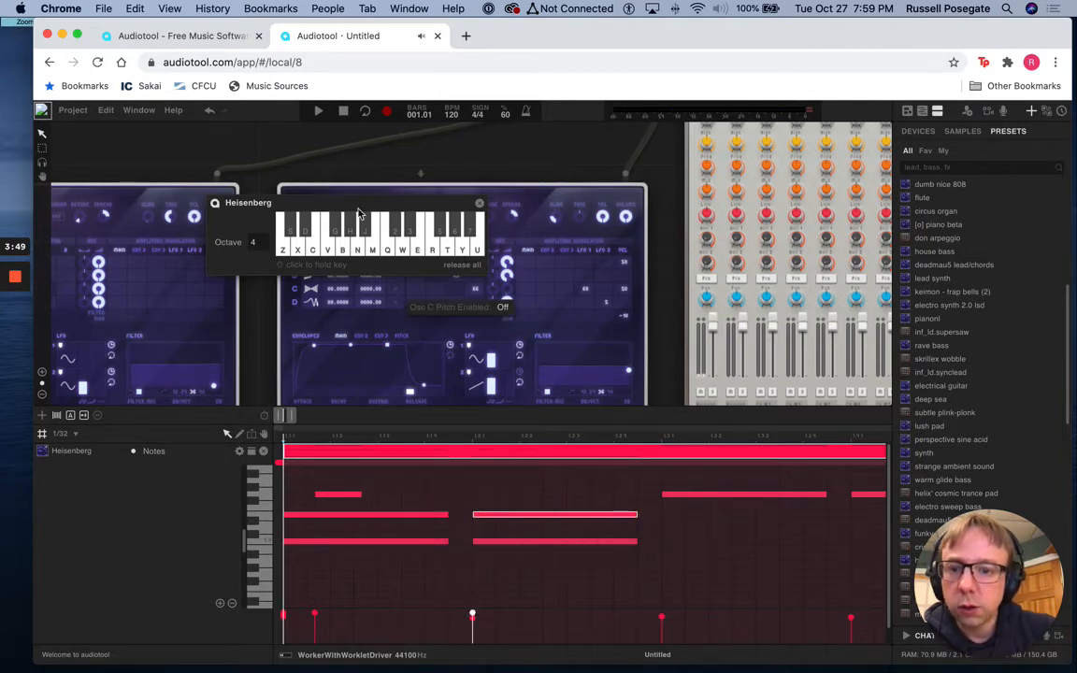
Set the electrical guitar Heisenberg's play mode to Polyphone, closing its software keyboard first, and play the pattern before and after the change
{"action": "left_click", "coordinate": [322, 114]}
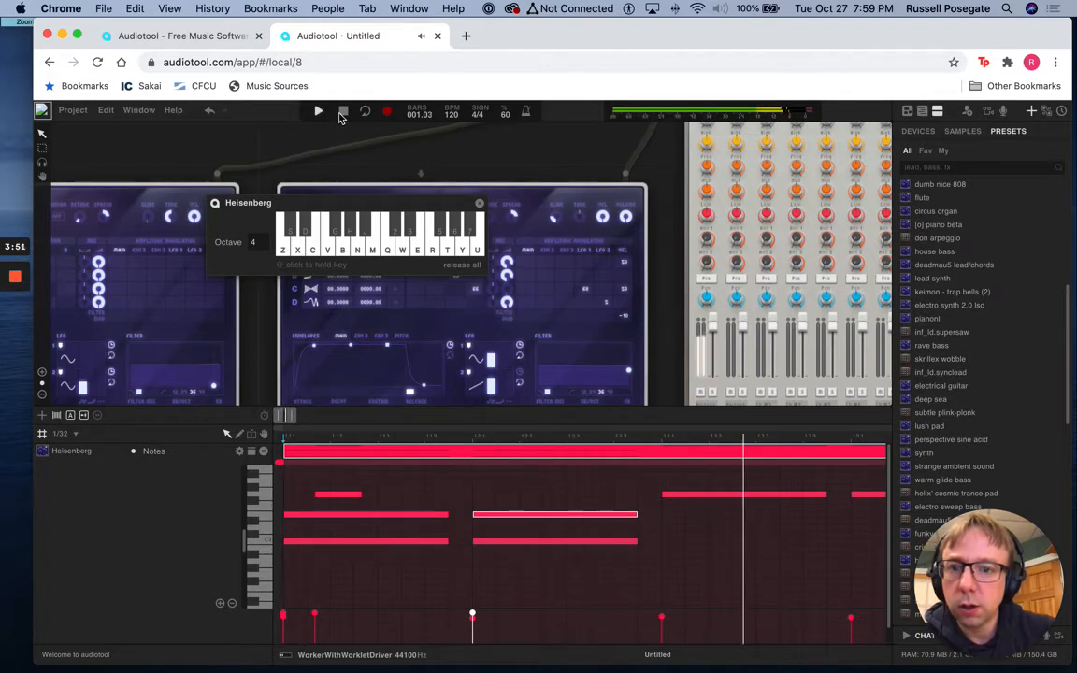
{"action": "left_click", "coordinate": [342, 113]}
{"action": "left_click", "coordinate": [480, 205]}
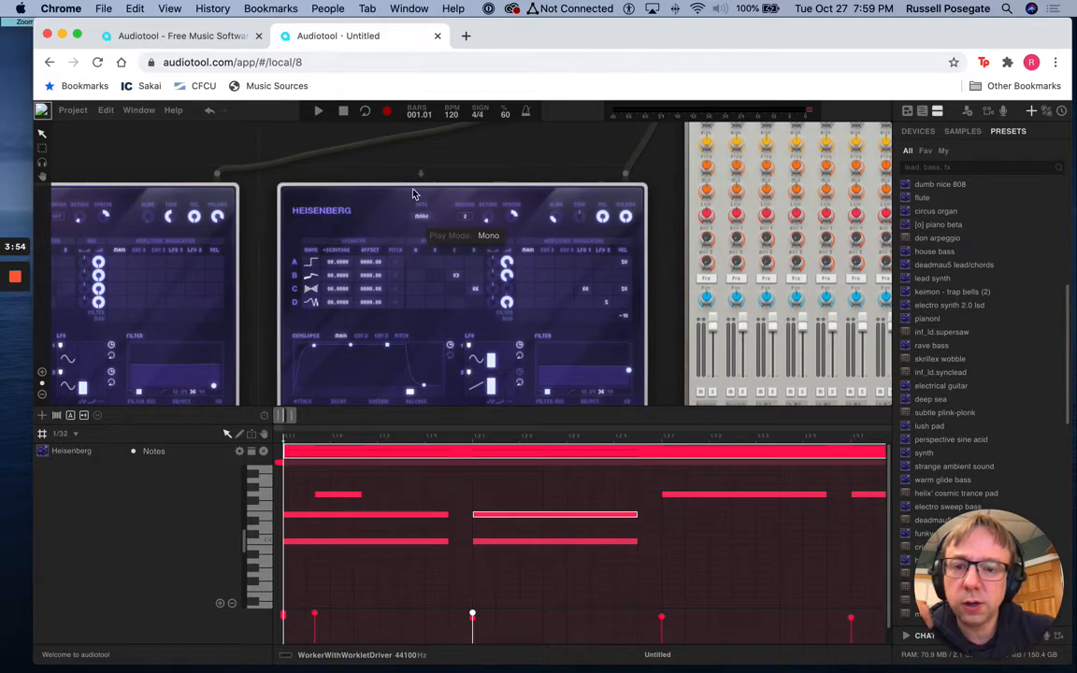
{"action": "mouse_move", "coordinate": [417, 211]}
{"action": "left_mouse_down"}
{"action": "mouse_move", "coordinate": [426, 240]}
{"action": "mouse_move", "coordinate": [424, 192]}
{"action": "left_mouse_up"}
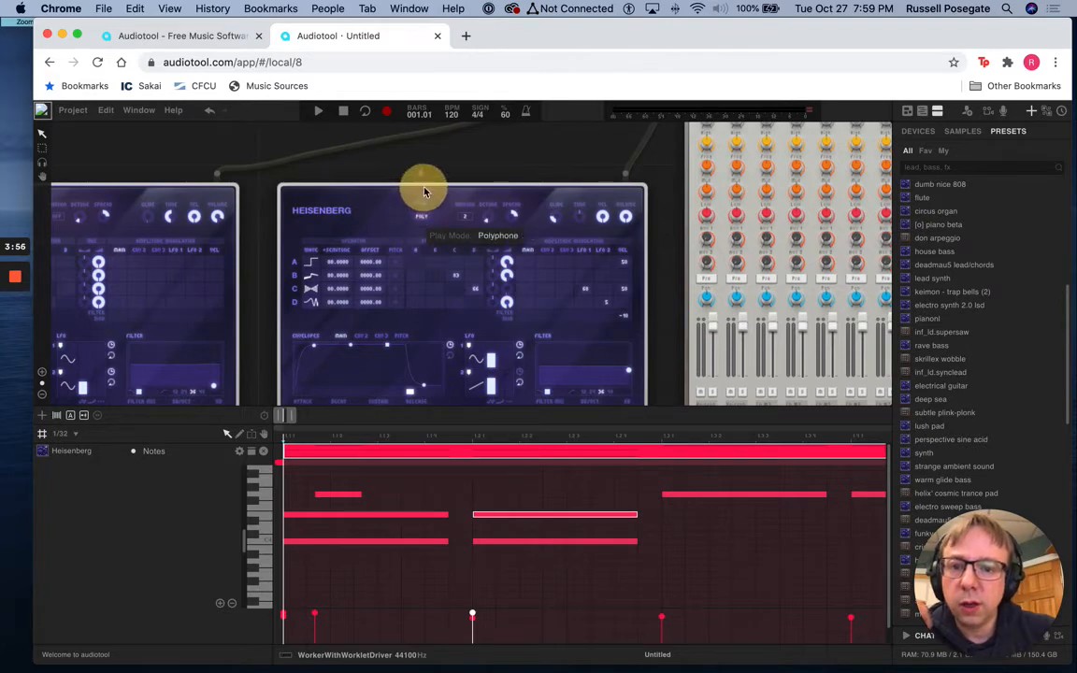
{"action": "left_click", "coordinate": [317, 110]}
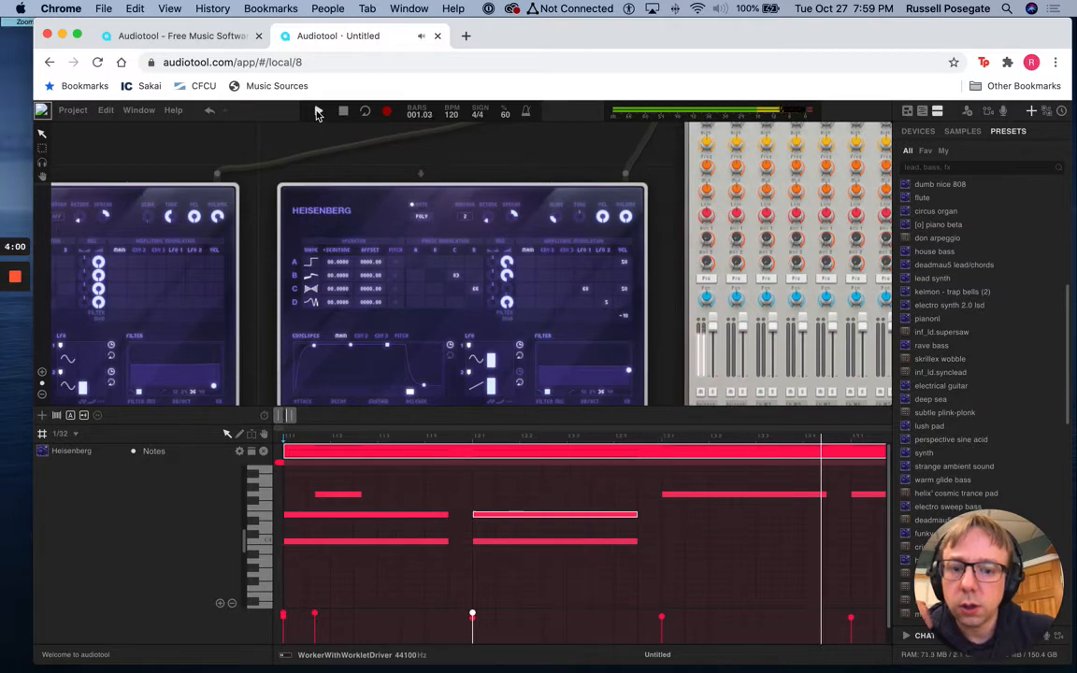
{"action": "left_click", "coordinate": [315, 110]}
Delete the short G note near the start of bar 1 and return to the overview of all tracks
{"action": "left_click", "coordinate": [340, 496]}
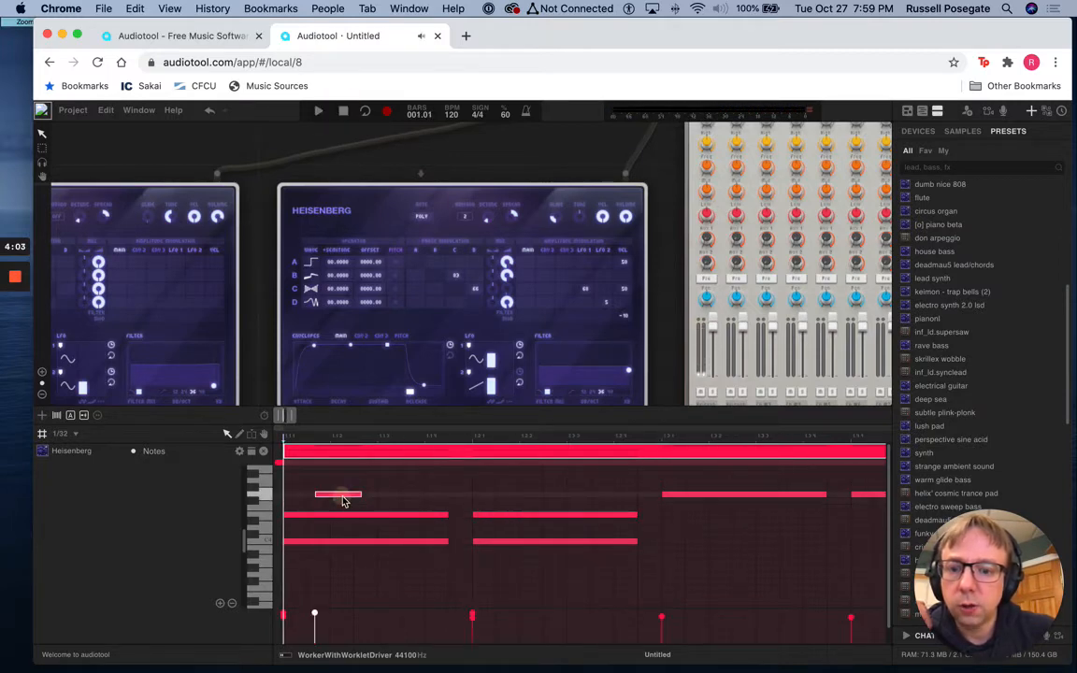
{"action": "key", "text": "Delete"}
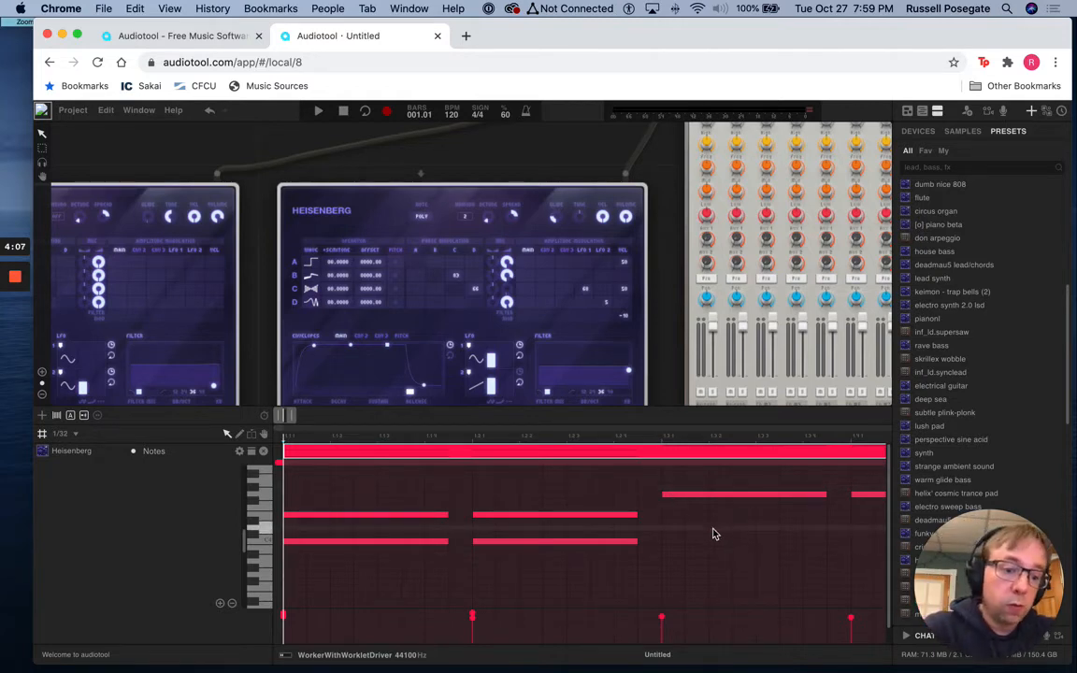
{"action": "left_click", "coordinate": [251, 455]}
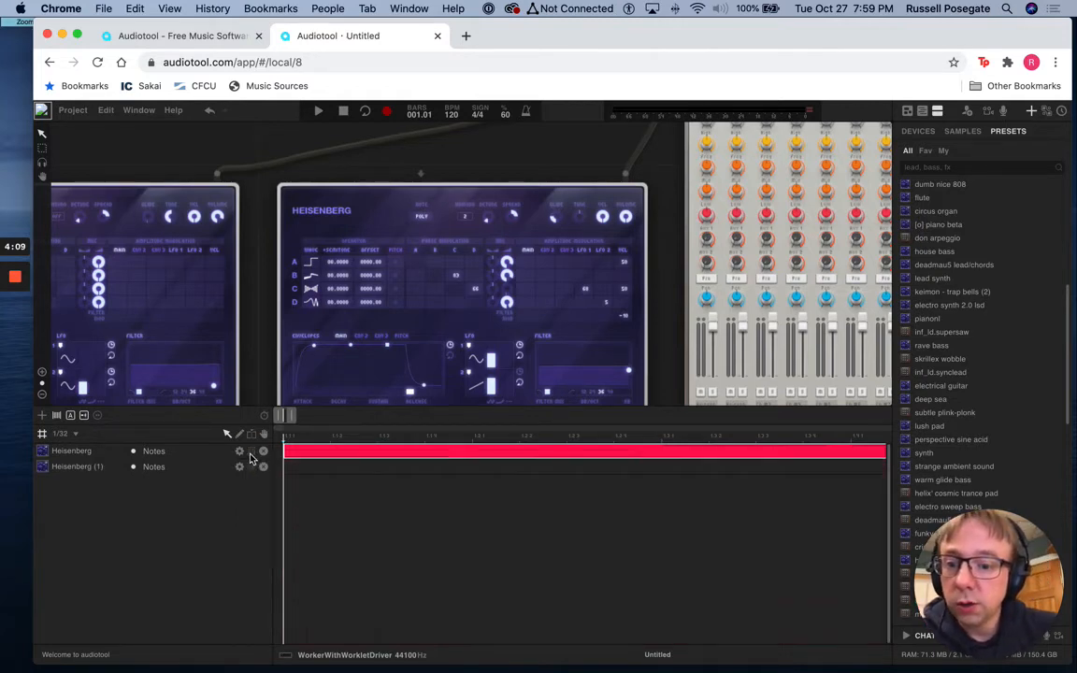
Locate the dumb nice 808 synth, Heisenberg (1), and audition several notes on its software keyboard at octave 4
{"action": "double_click", "coordinate": [93, 467]}
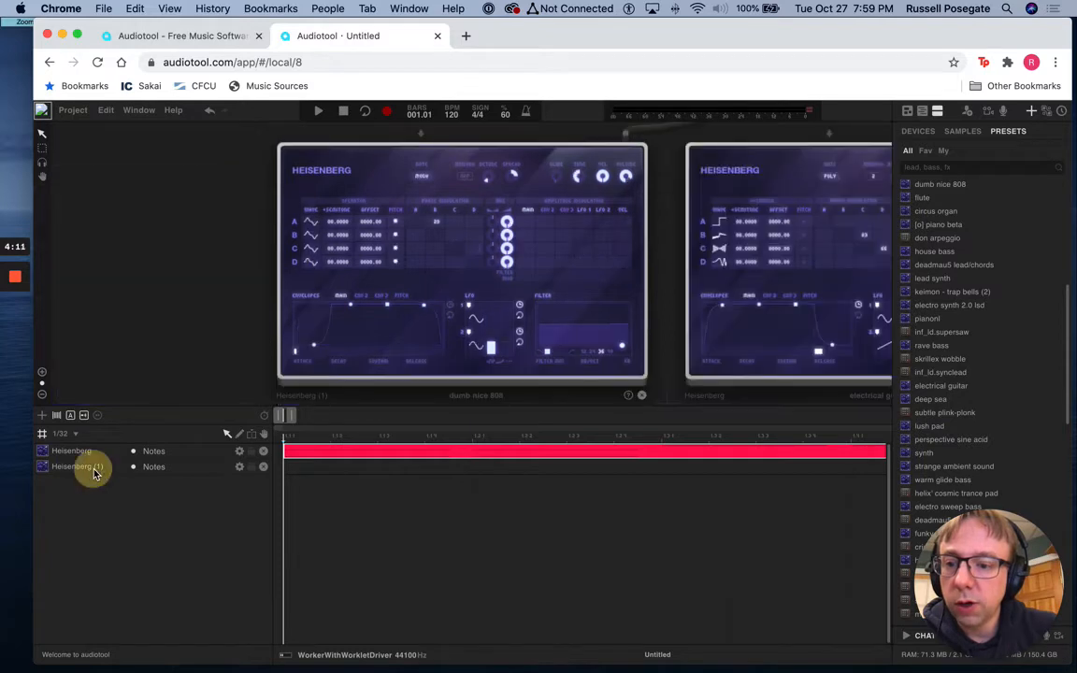
{"action": "right_click", "coordinate": [379, 164]}
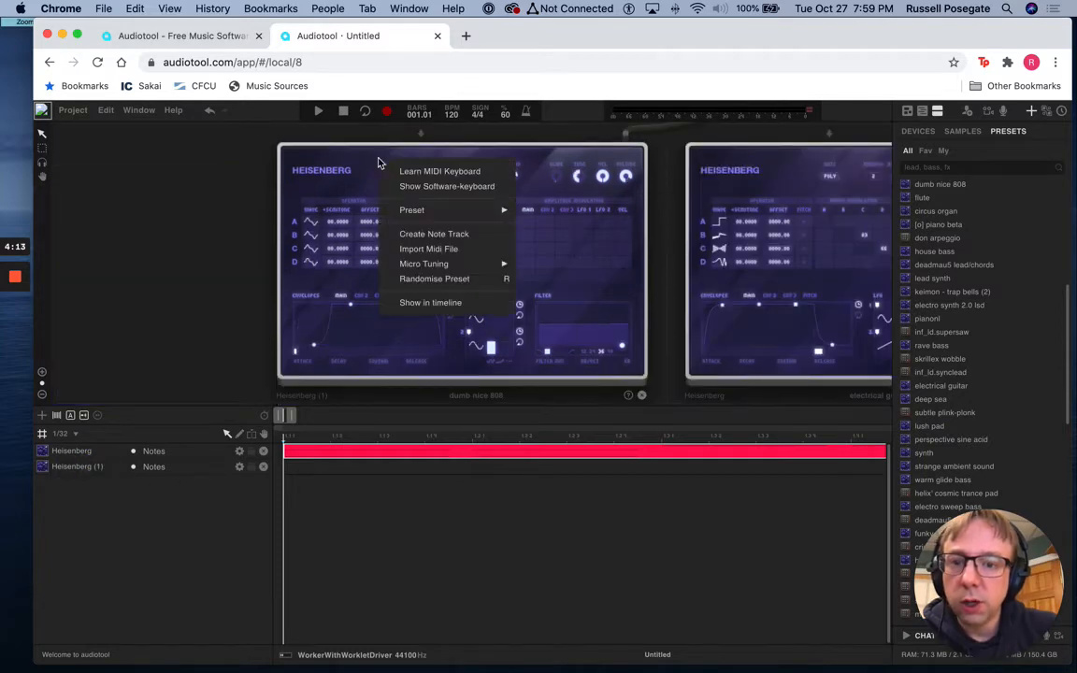
{"action": "left_click", "coordinate": [416, 188]}
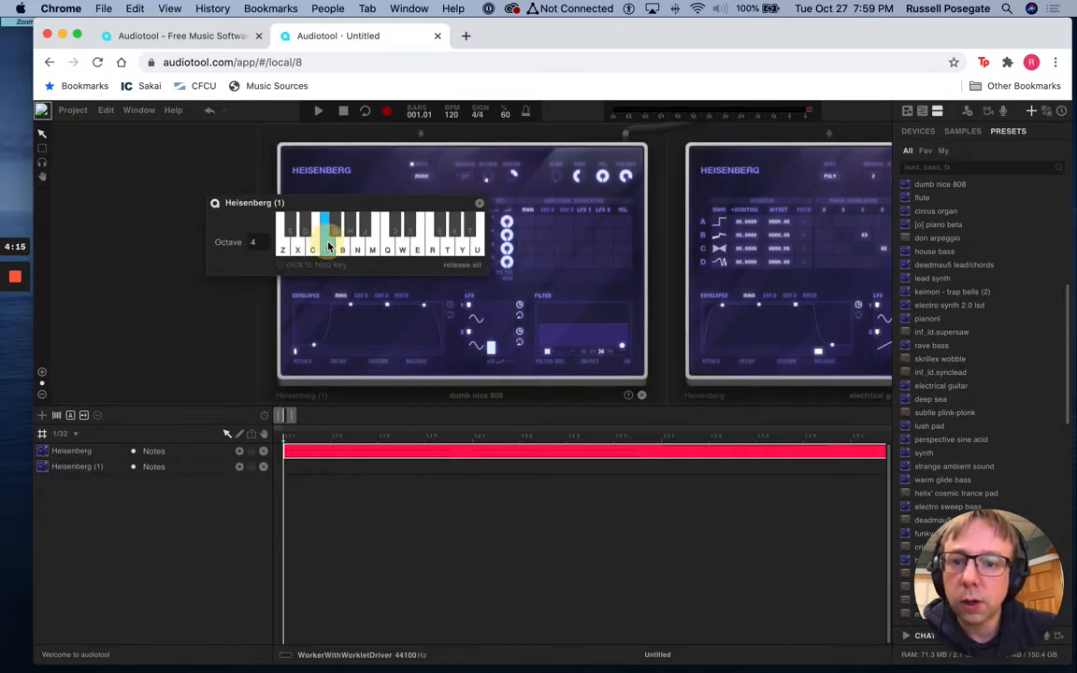
{"action": "left_click", "coordinate": [375, 244]}
{"action": "left_click", "coordinate": [389, 248]}
{"action": "left_click", "coordinate": [402, 249]}
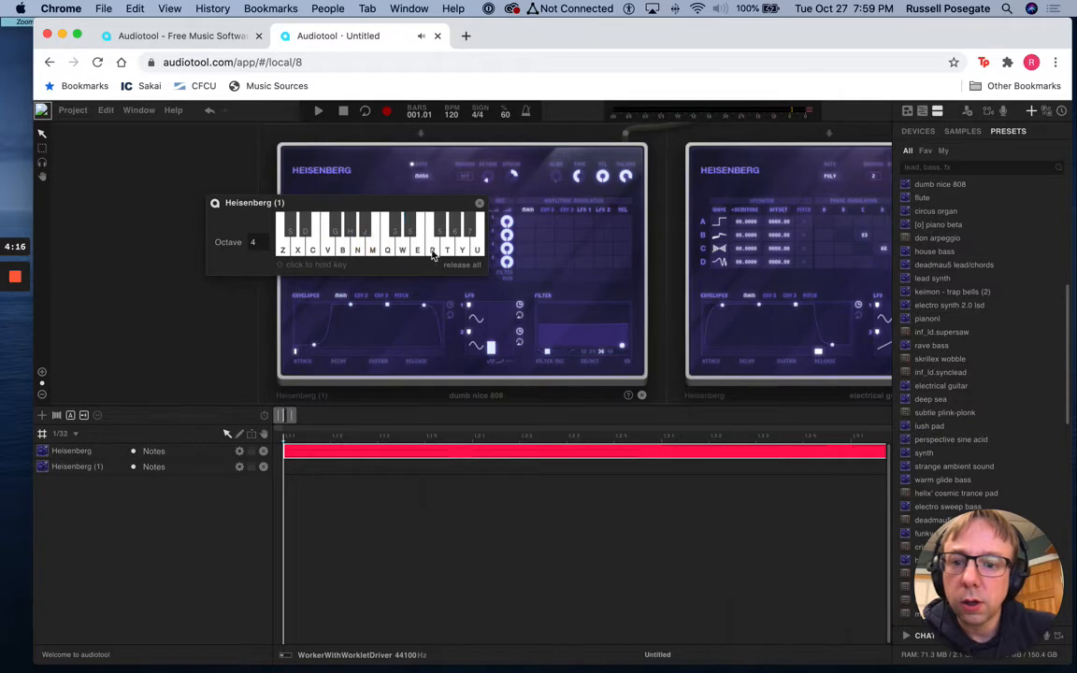
{"action": "left_click", "coordinate": [433, 249]}
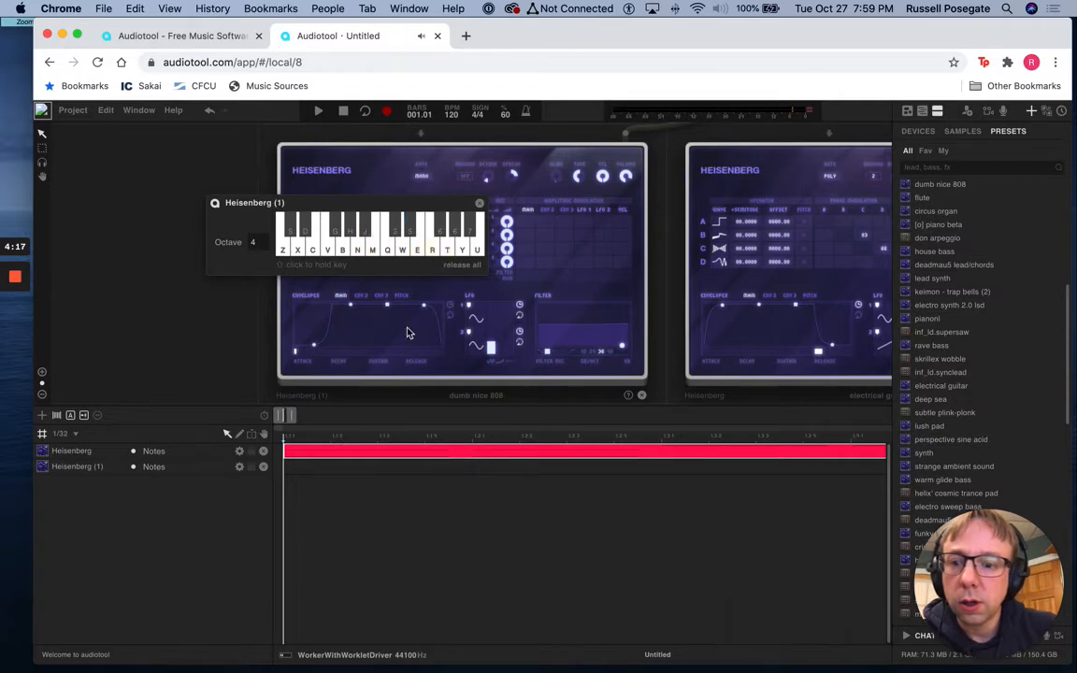
Create a one-bar note region at bar 1 on the Heisenberg (1) track and open it for note editing
{"action": "double_click", "coordinate": [301, 470]}
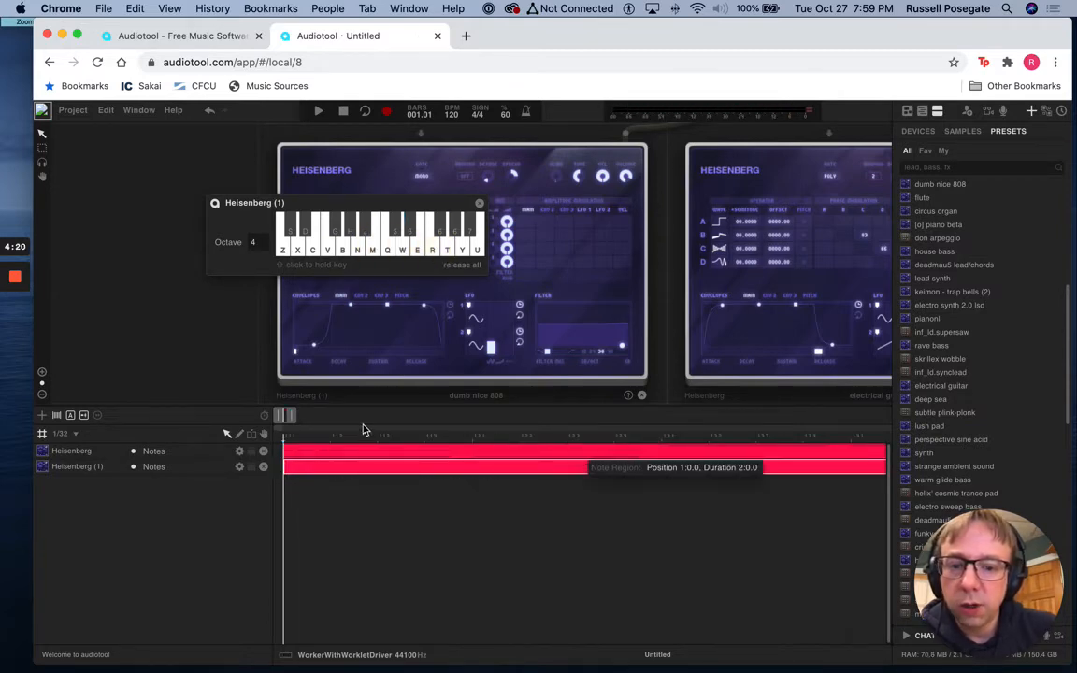
{"action": "left_click_drag", "start_coordinate": [292, 416], "coordinate": [298, 416]}
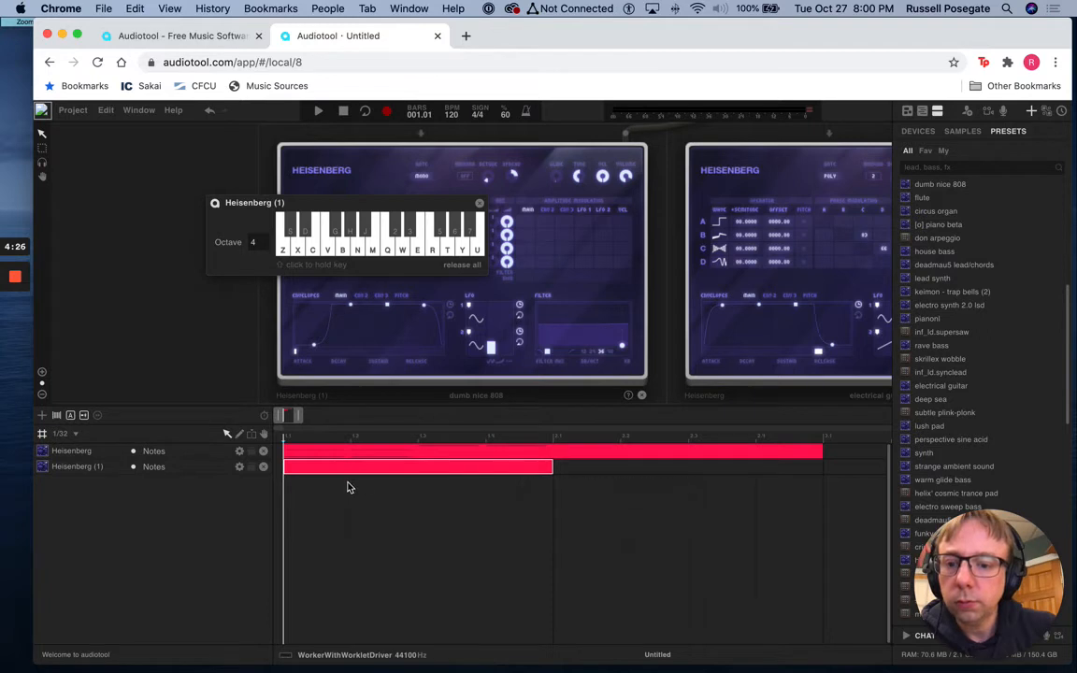
{"action": "double_click", "coordinate": [385, 472]}
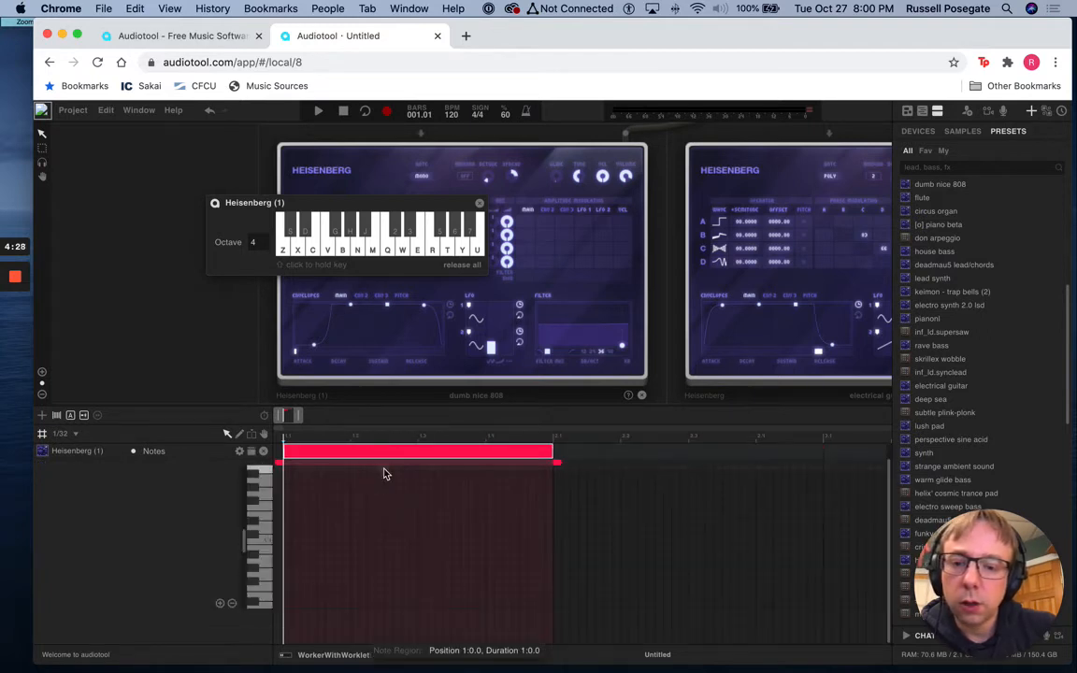
Set snapping to 1/8 and audition C in two octaves on the note editor's piano keys
{"action": "left_click", "coordinate": [63, 436]}
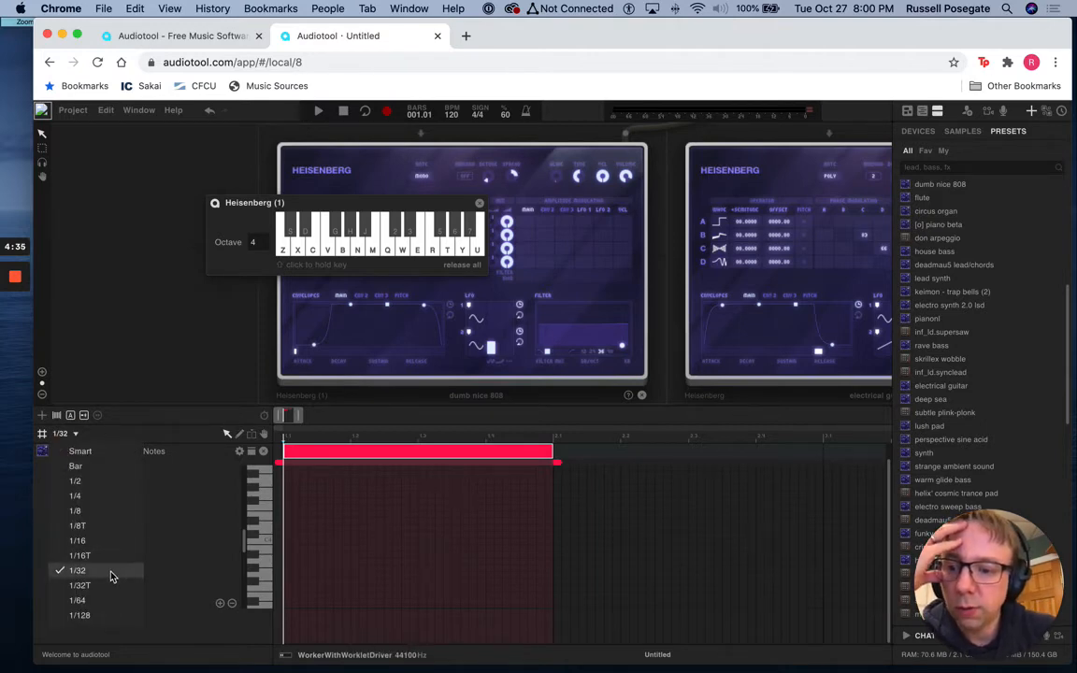
{"action": "left_click", "coordinate": [97, 512]}
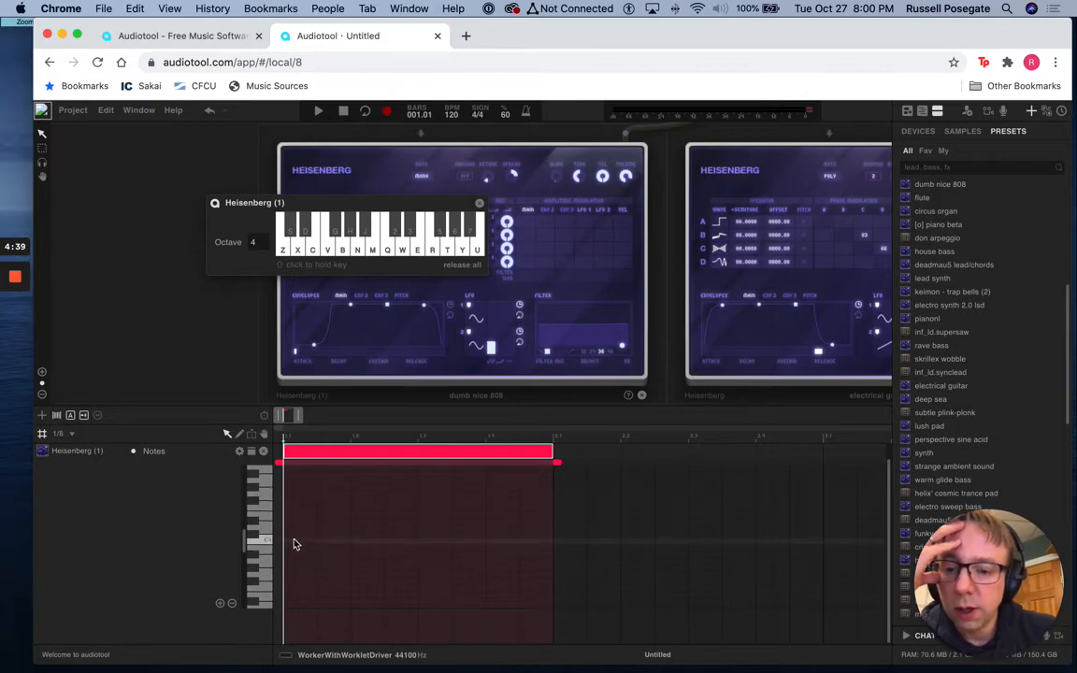
{"action": "left_click", "coordinate": [261, 539]}
{"action": "left_click", "coordinate": [262, 541]}
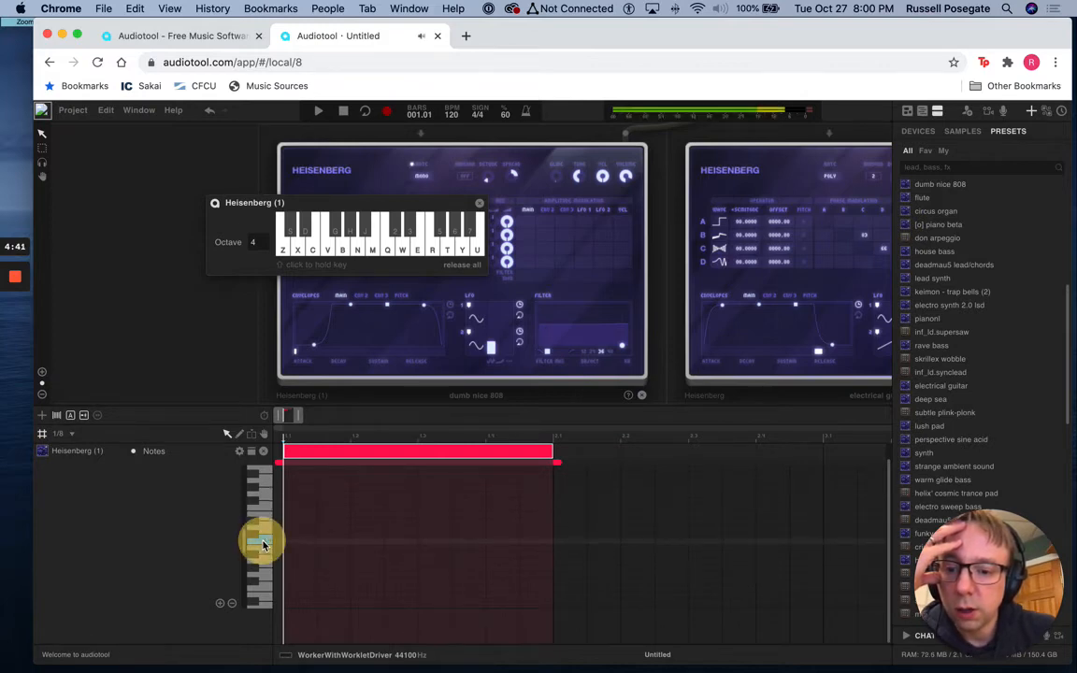
{"action": "left_click", "coordinate": [264, 485]}
{"action": "left_click", "coordinate": [263, 486]}
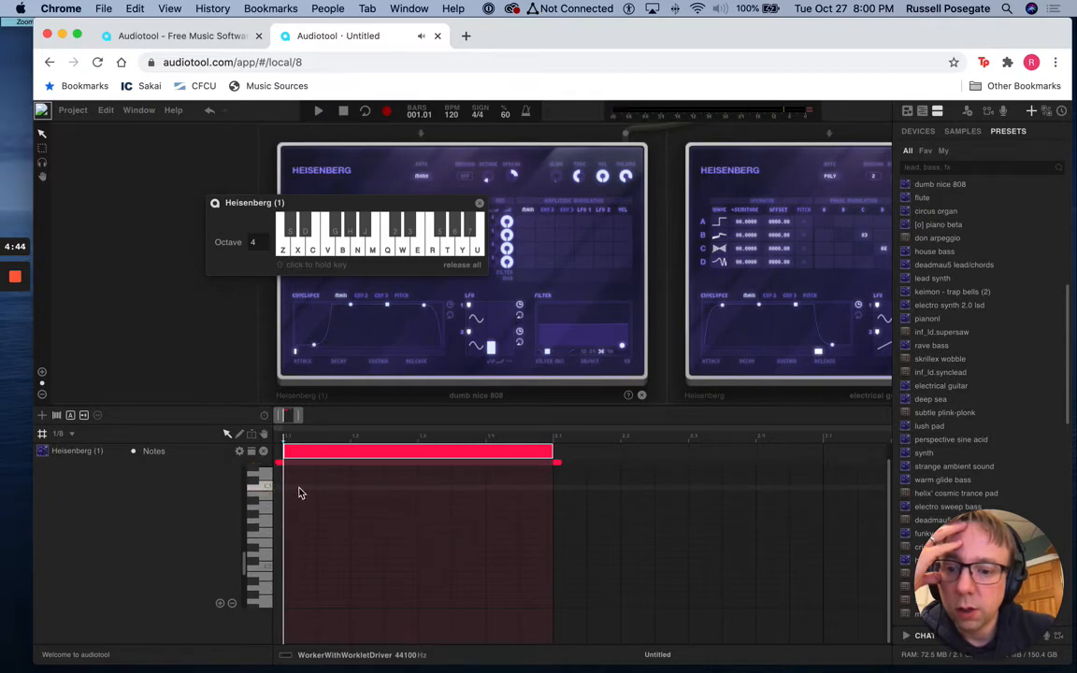
Fill the bar with a 3/8 C and a 1/8 C, a quarter-note G on beat three, and two 1/8 B notes on beat four
{"action": "left_click", "coordinate": [299, 489]}
{"action": "left_click_drag", "start_coordinate": [313, 492], "coordinate": [428, 499]}
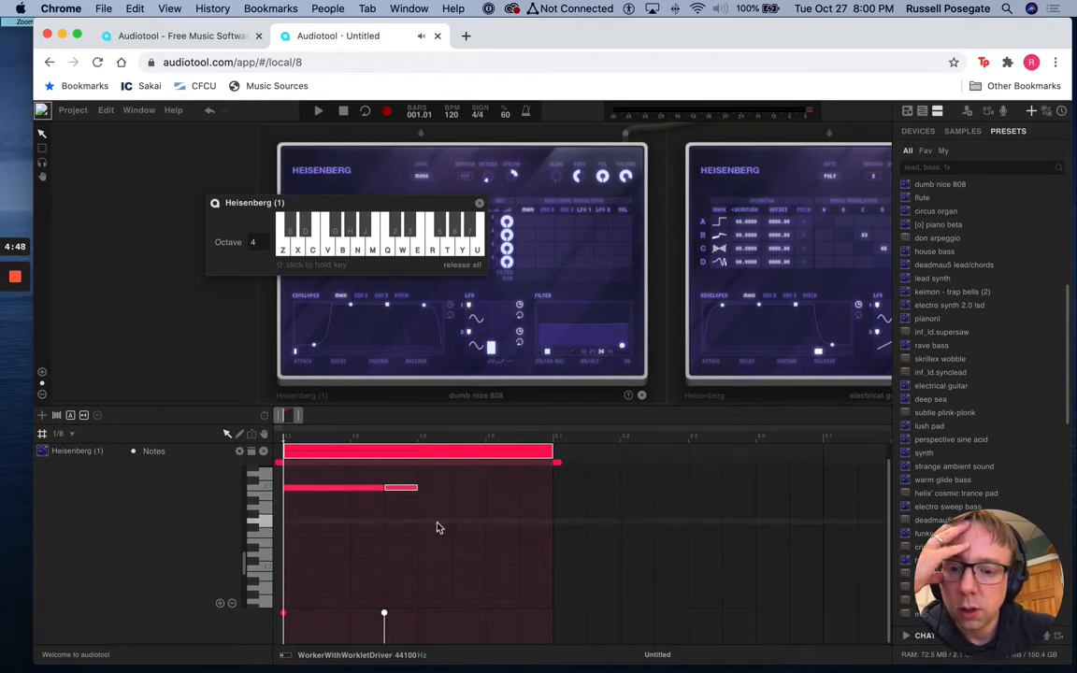
{"action": "left_click", "coordinate": [440, 523]}
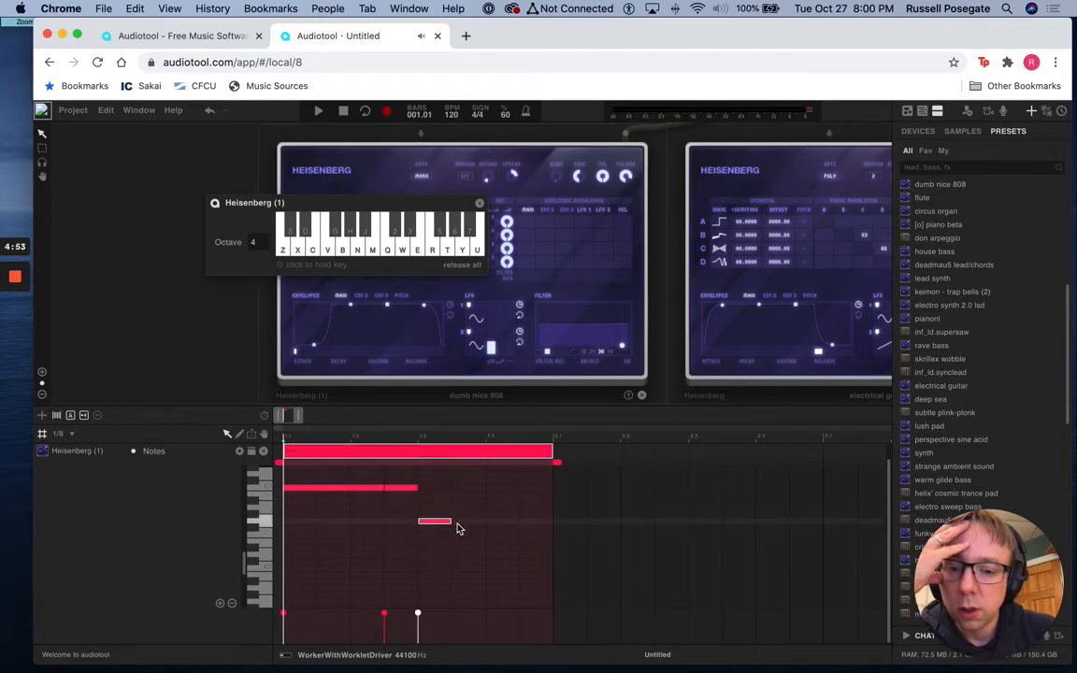
{"action": "left_click_drag", "start_coordinate": [464, 522], "coordinate": [505, 505]}
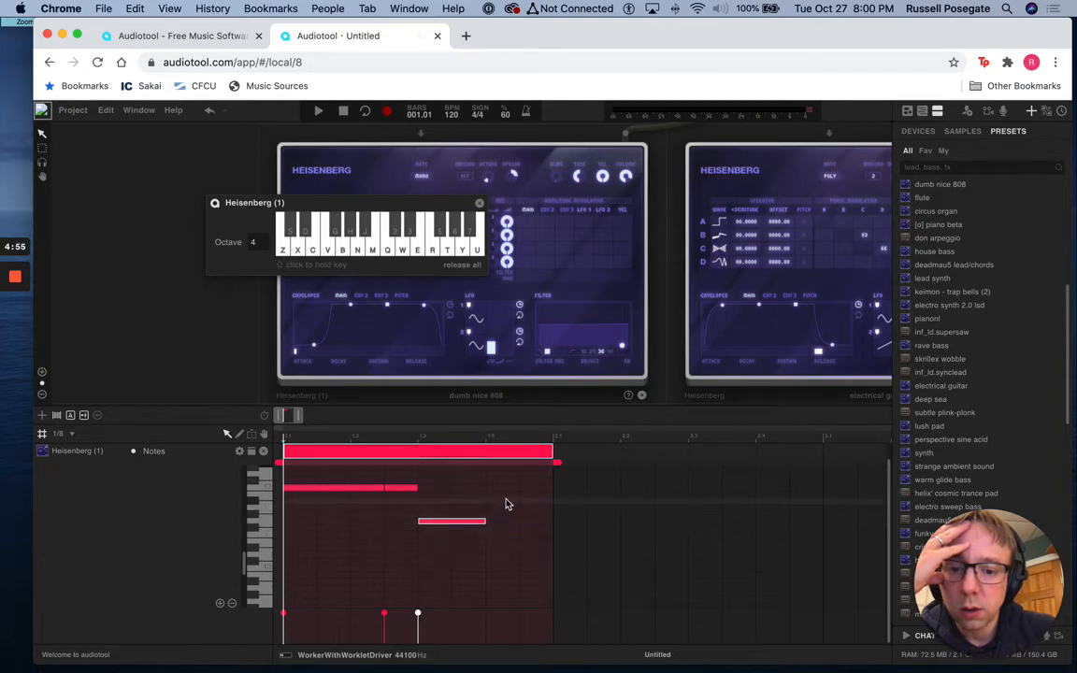
{"action": "left_click", "coordinate": [505, 497]}
{"action": "left_click", "coordinate": [531, 498]}
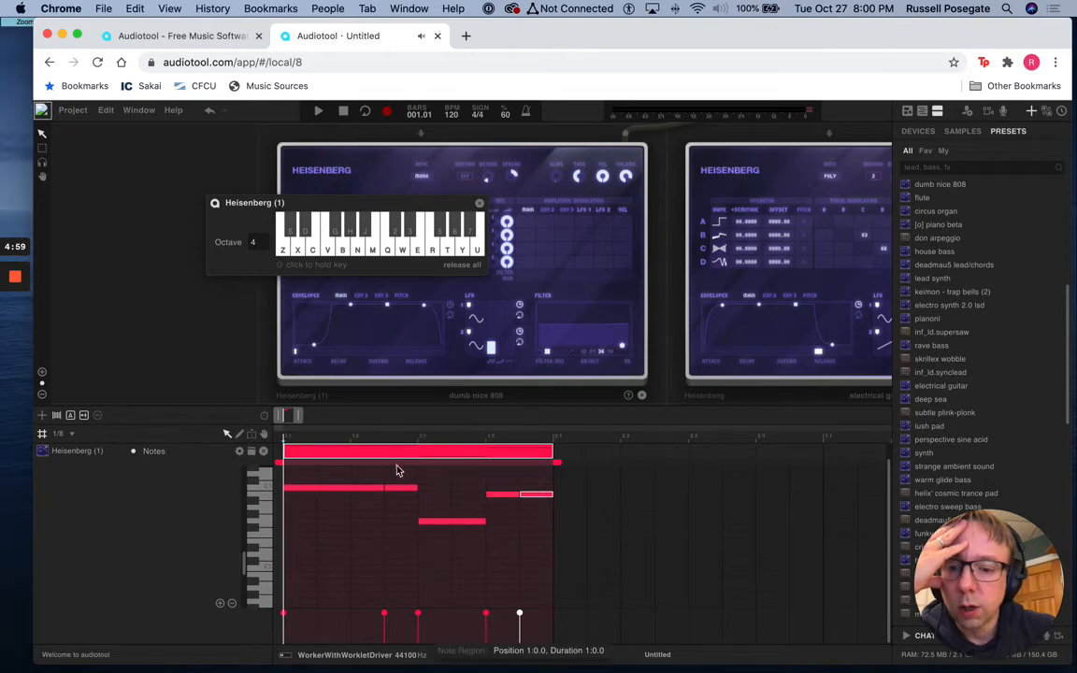
Play back the one-bar bass pattern and check the two synth channels' level meters on the mixer
{"action": "left_click", "coordinate": [321, 111]}
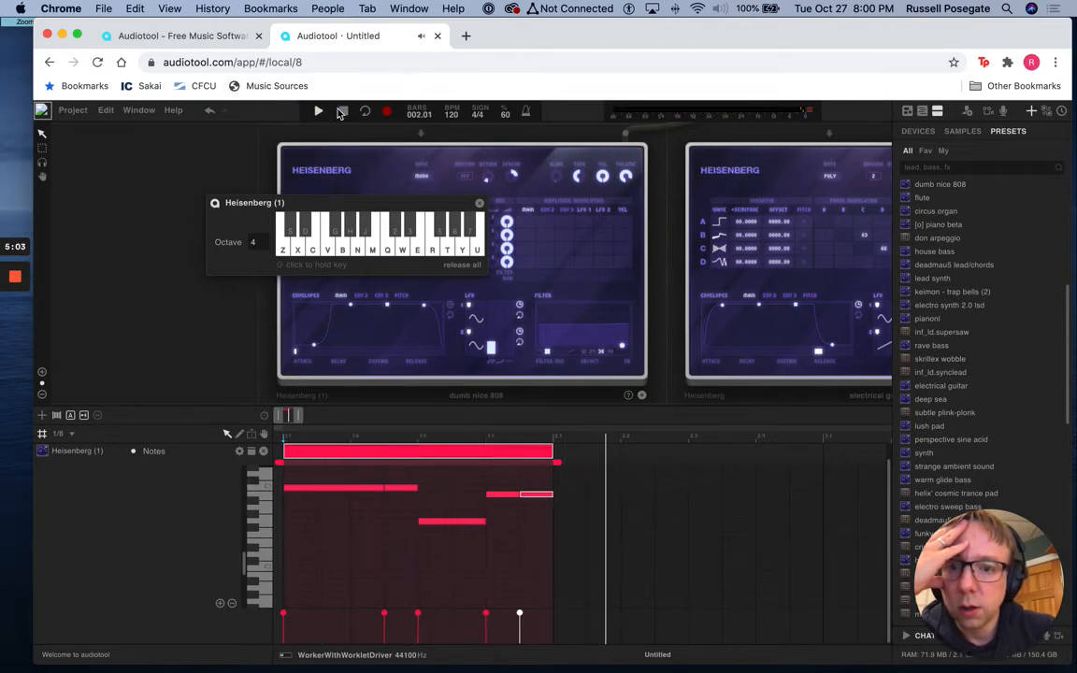
{"action": "left_click", "coordinate": [343, 111]}
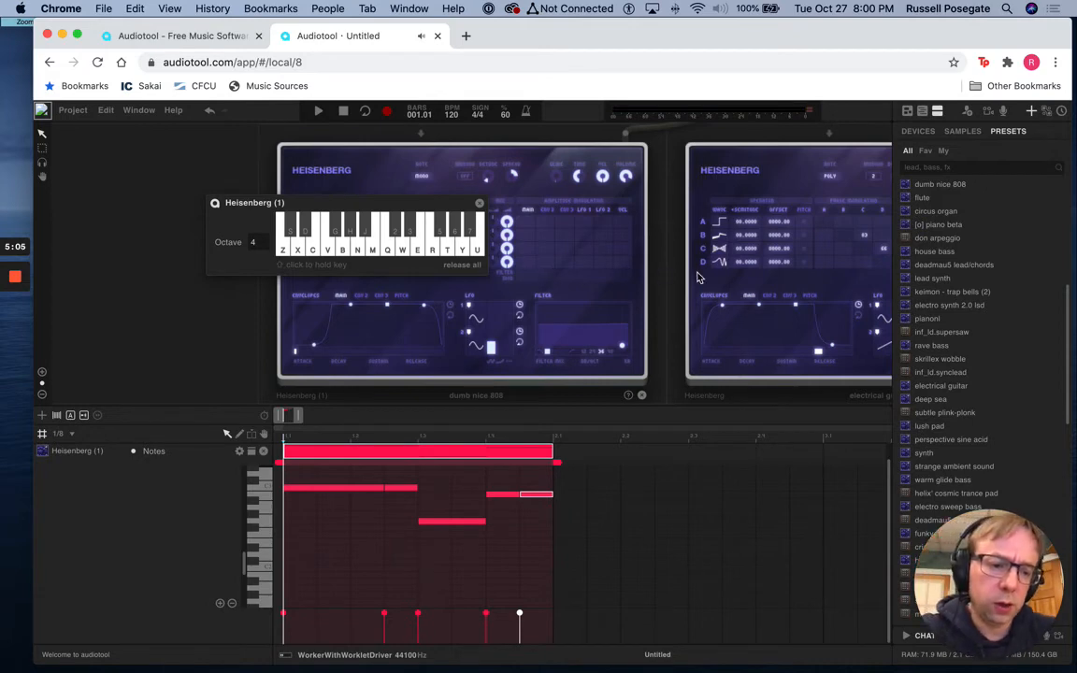
{"action": "scroll", "coordinate": [711, 278], "scroll_direction": "up", "scroll_amount": 2}
{"action": "scroll", "coordinate": [710, 279], "scroll_direction": "down", "scroll_amount": 6}
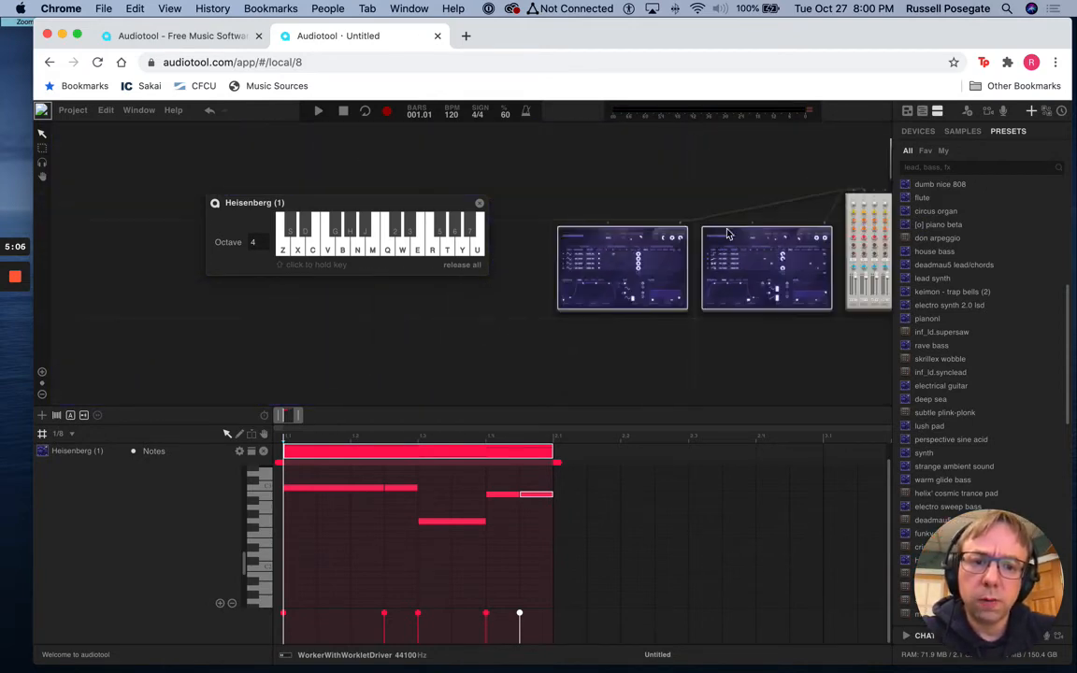
{"action": "left_click_drag", "start_coordinate": [651, 208], "coordinate": [449, 252]}
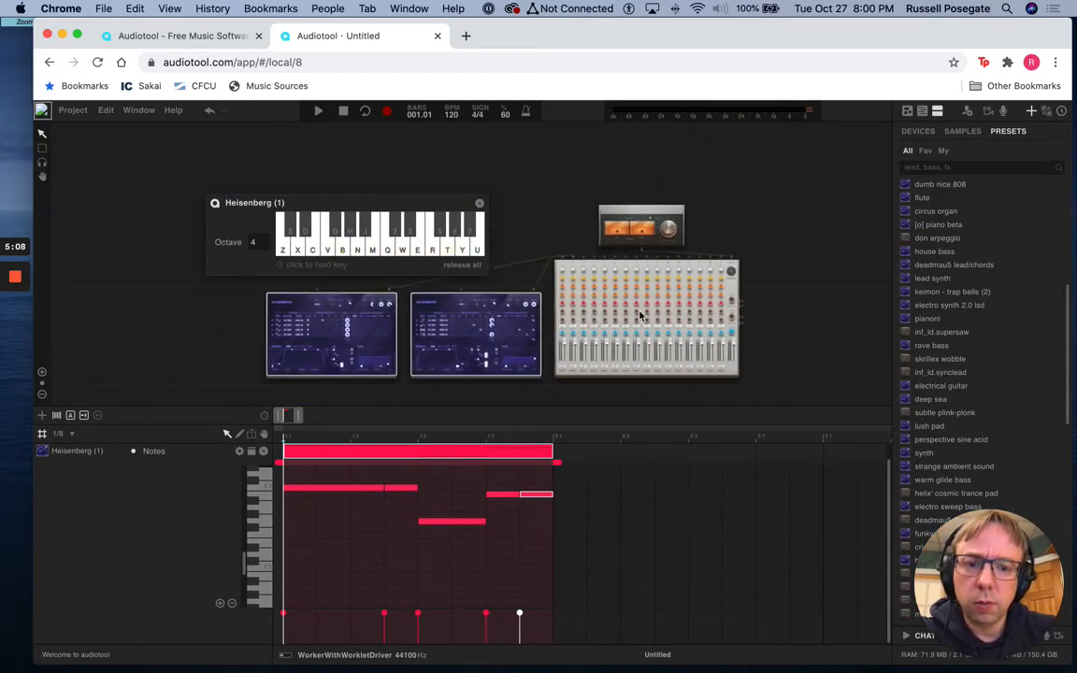
{"action": "scroll", "coordinate": [711, 328], "scroll_direction": "up", "scroll_amount": 4}
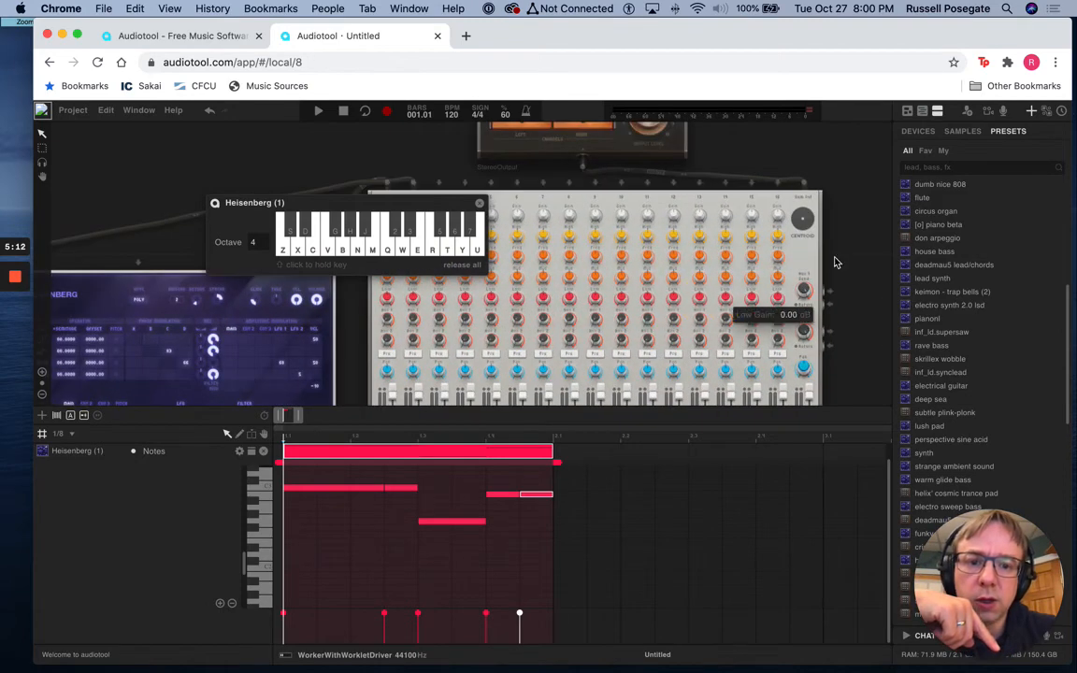
{"action": "left_click_drag", "start_coordinate": [775, 251], "coordinate": [810, 221]}
{"action": "left_click_drag", "start_coordinate": [861, 323], "coordinate": [836, 252]}
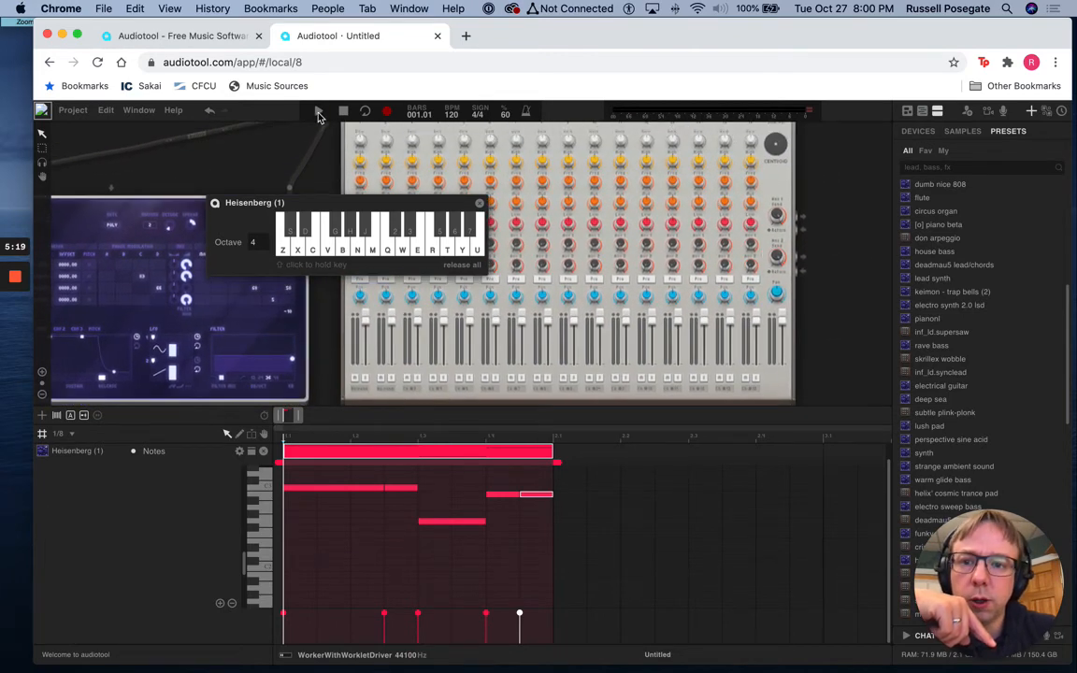
{"action": "left_click", "coordinate": [317, 111]}
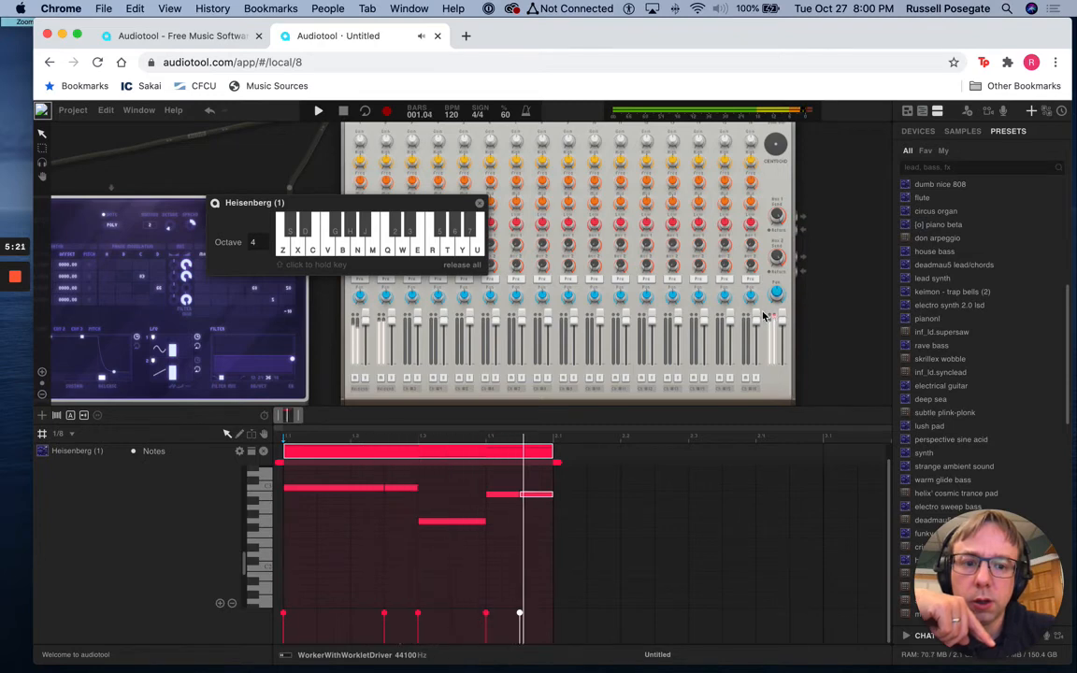
{"action": "left_click", "coordinate": [343, 111]}
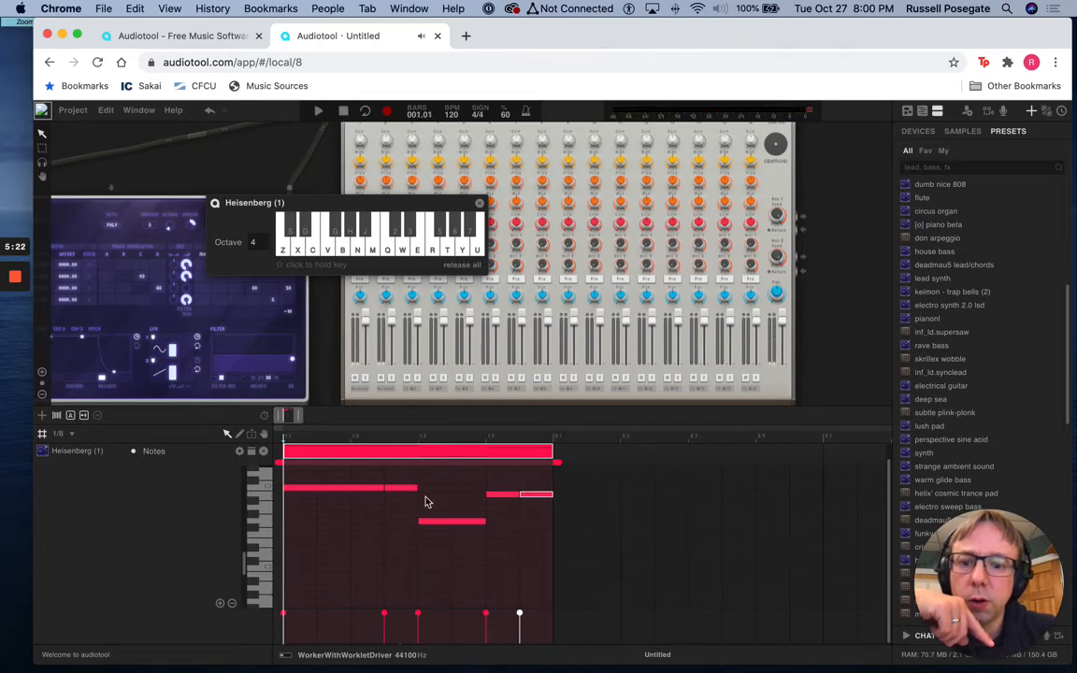
Loop the one-bar Heisenberg (1) note region so that playback repeats bar 1
{"action": "right_click", "coordinate": [402, 456]}
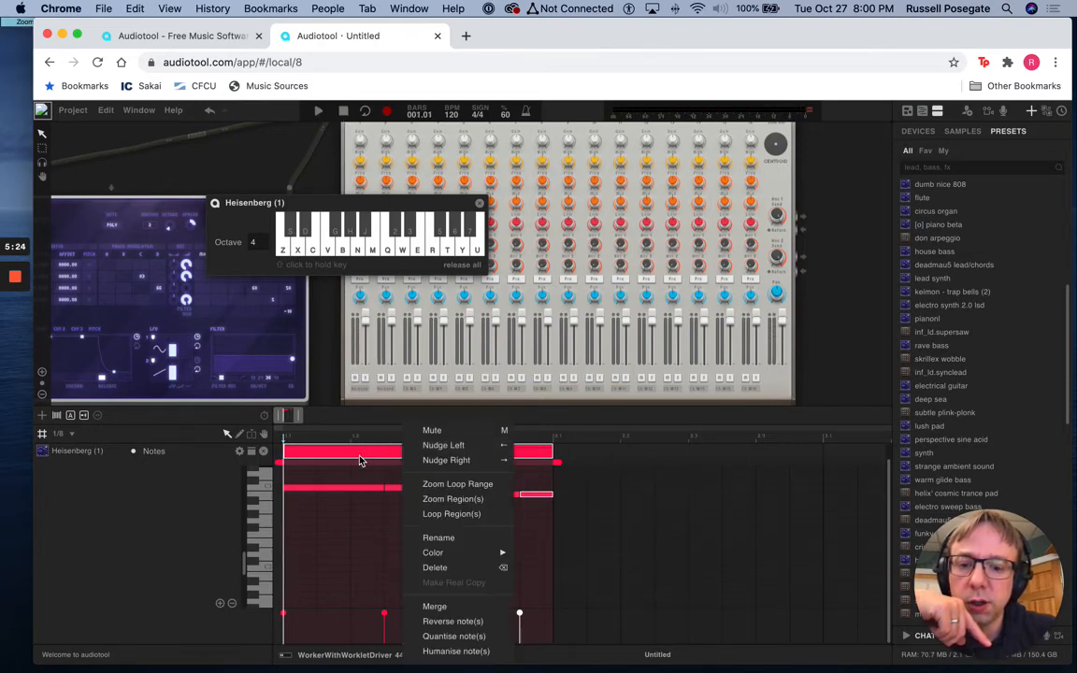
{"action": "left_click", "coordinate": [447, 522]}
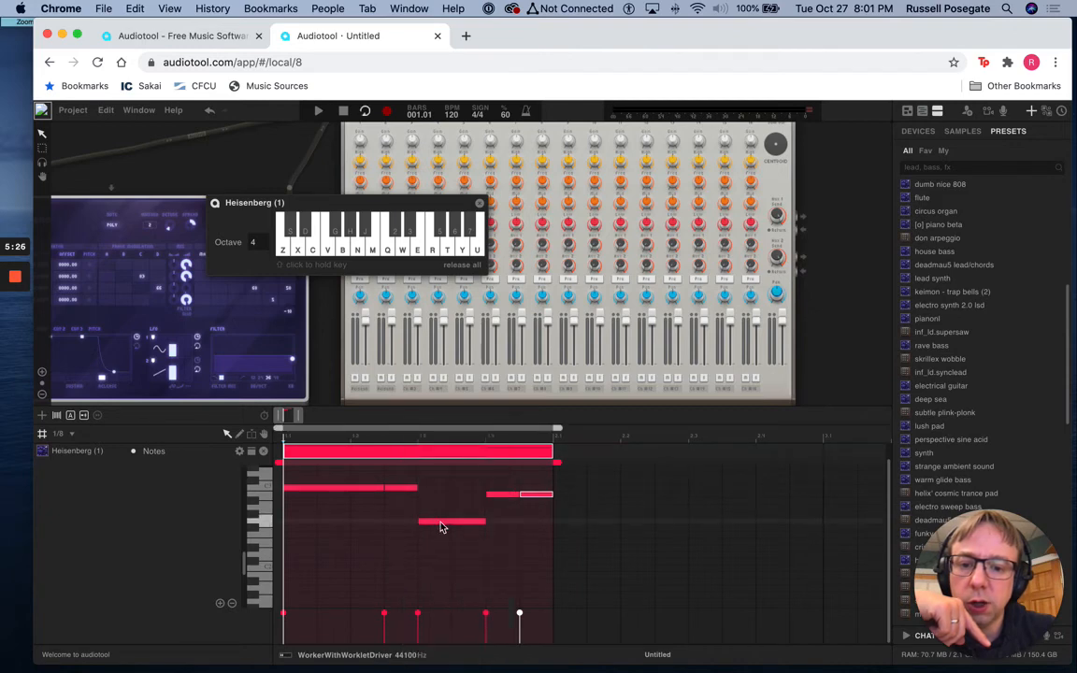
{"action": "right_click", "coordinate": [459, 457]}
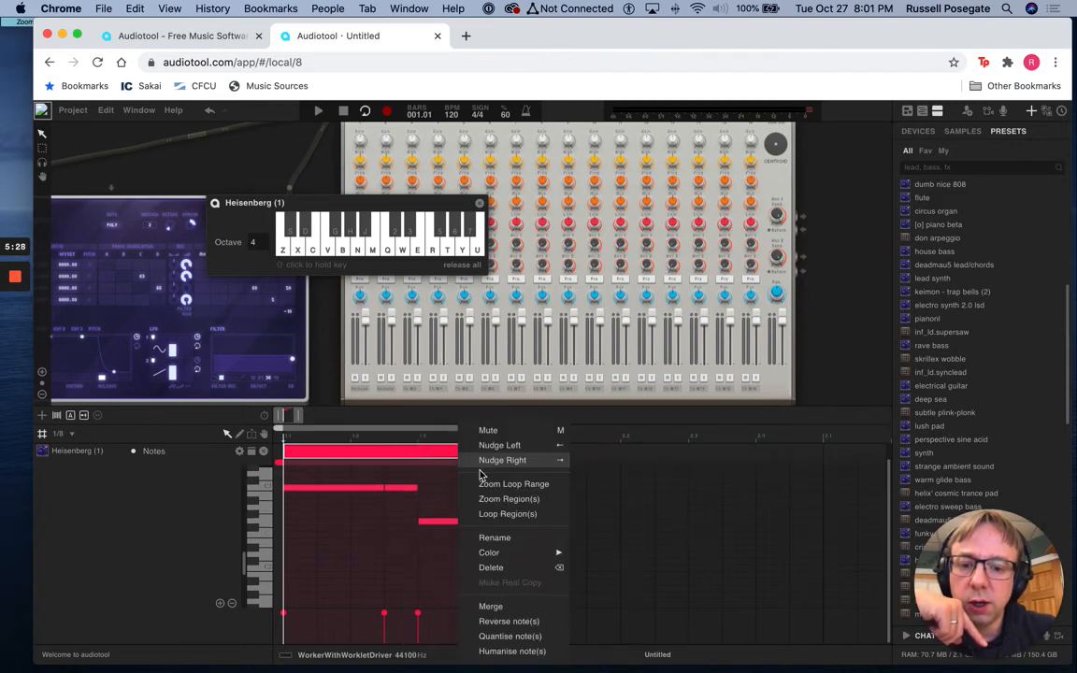
{"action": "left_click", "coordinate": [618, 418]}
{"action": "left_click_drag", "start_coordinate": [615, 427], "coordinate": [276, 425]}
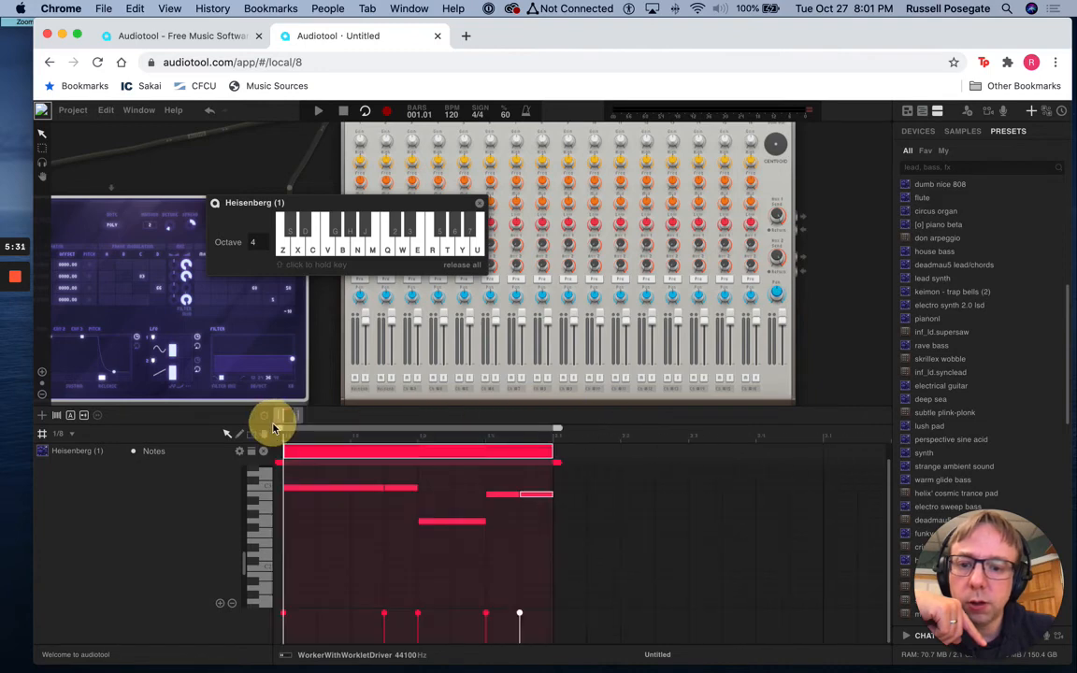
During looped playback, move the software keyboard off the mixer's faders and lower the first two channels' faders slightly
{"action": "left_click", "coordinate": [317, 111]}
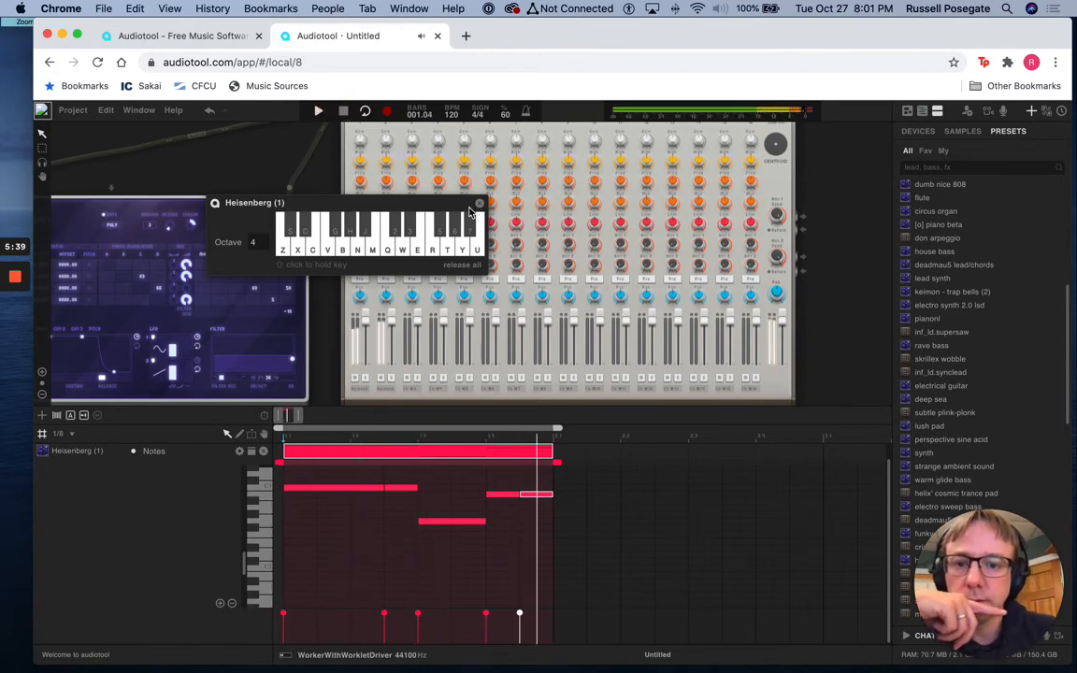
{"action": "left_click_drag", "start_coordinate": [472, 211], "coordinate": [368, 166]}
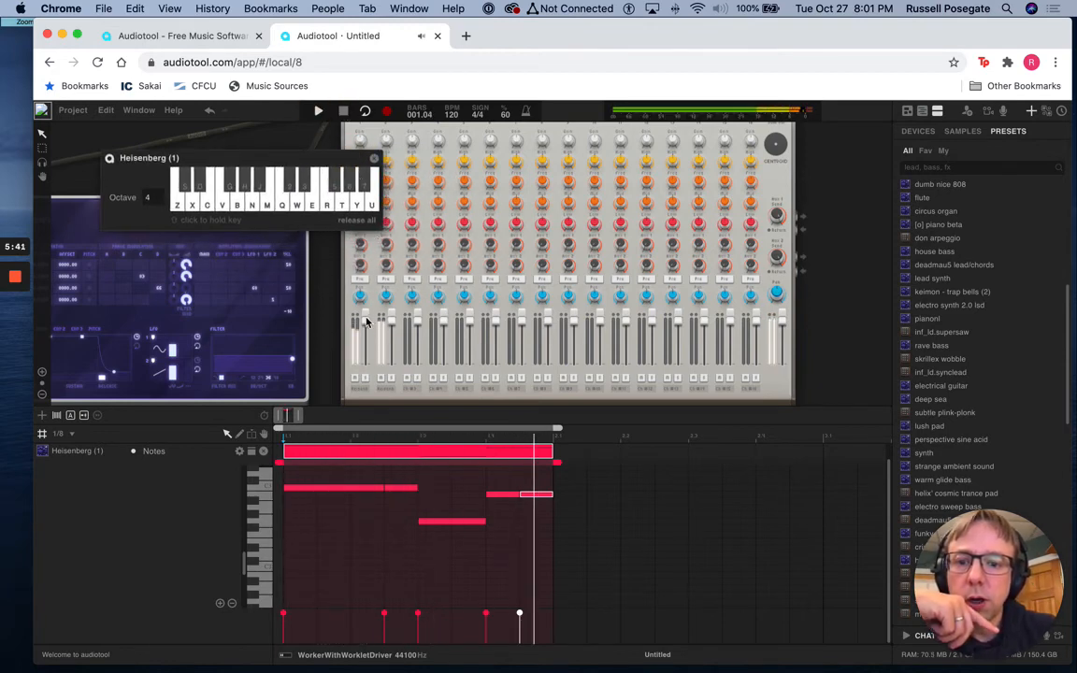
{"action": "left_click_drag", "start_coordinate": [366, 321], "coordinate": [391, 336]}
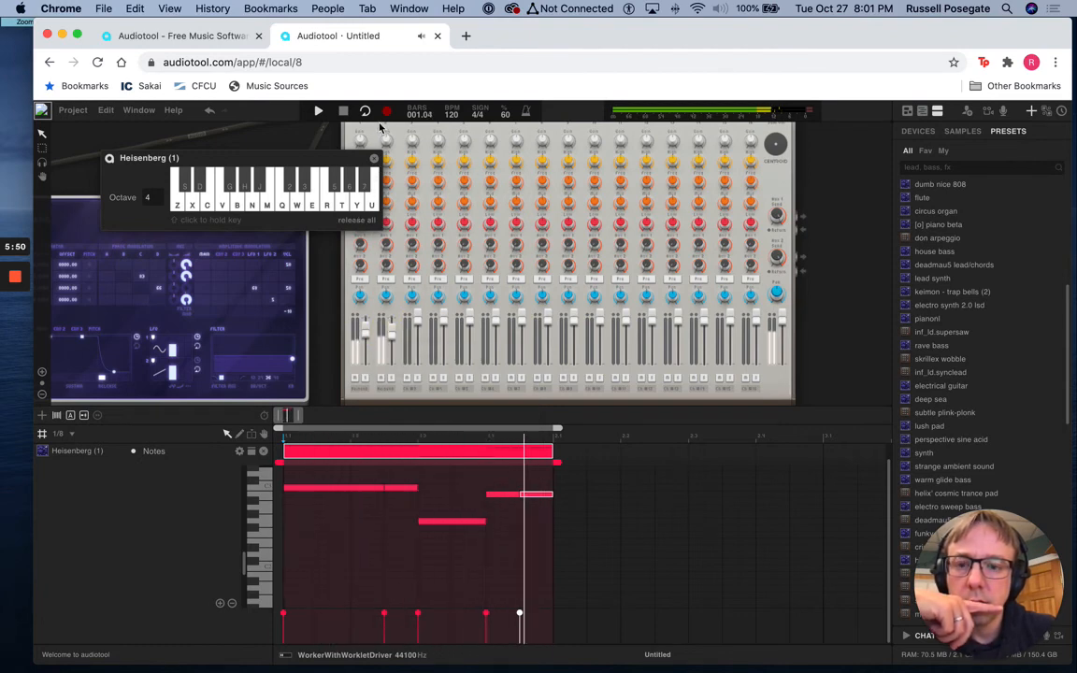
{"action": "left_click", "coordinate": [343, 111]}
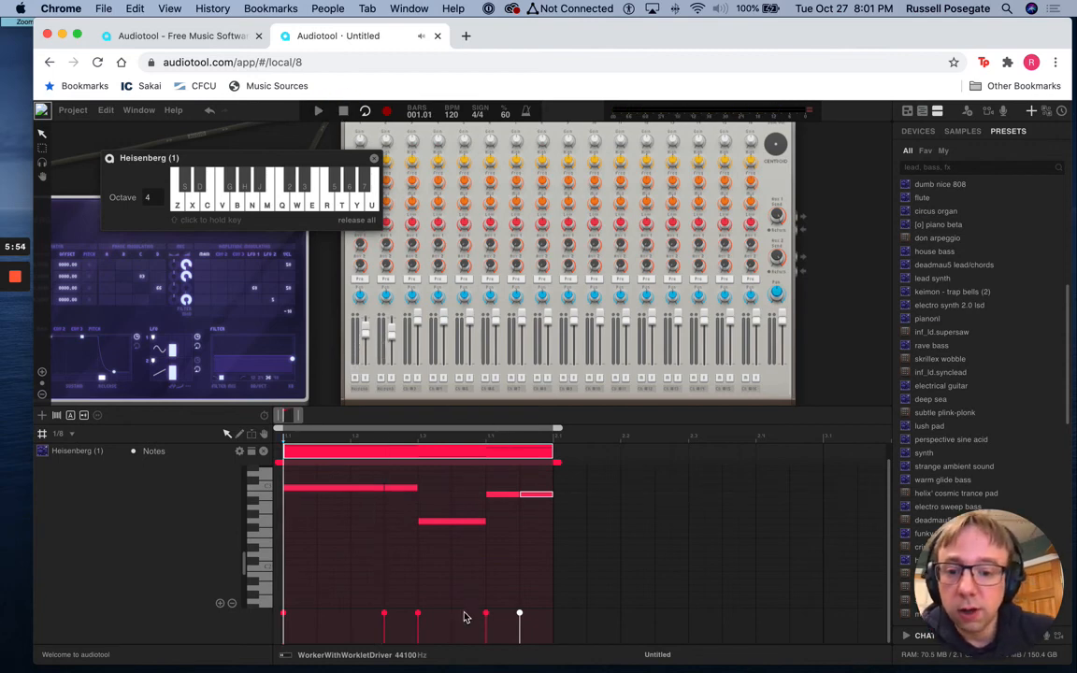
Set snapping to 1/32 and break the beat-three G into a 1/8, a 1/16 and, just before beat four, a 1/32 note
{"action": "scroll", "coordinate": [489, 534], "scroll_direction": "down", "scroll_amount": 1}
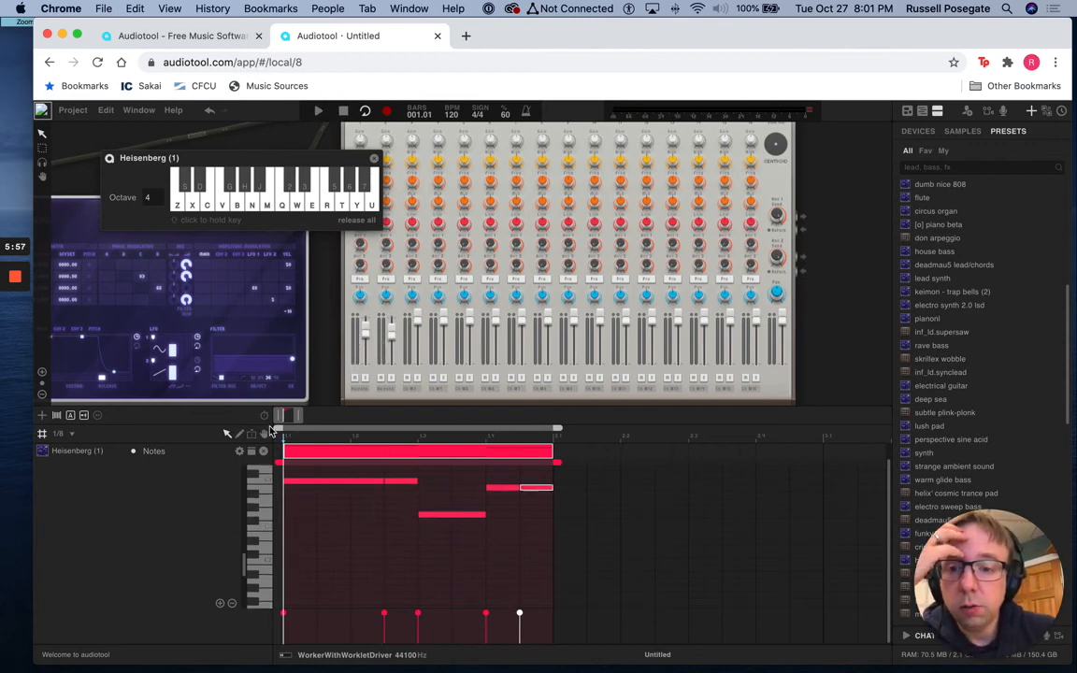
{"action": "left_click", "coordinate": [65, 436]}
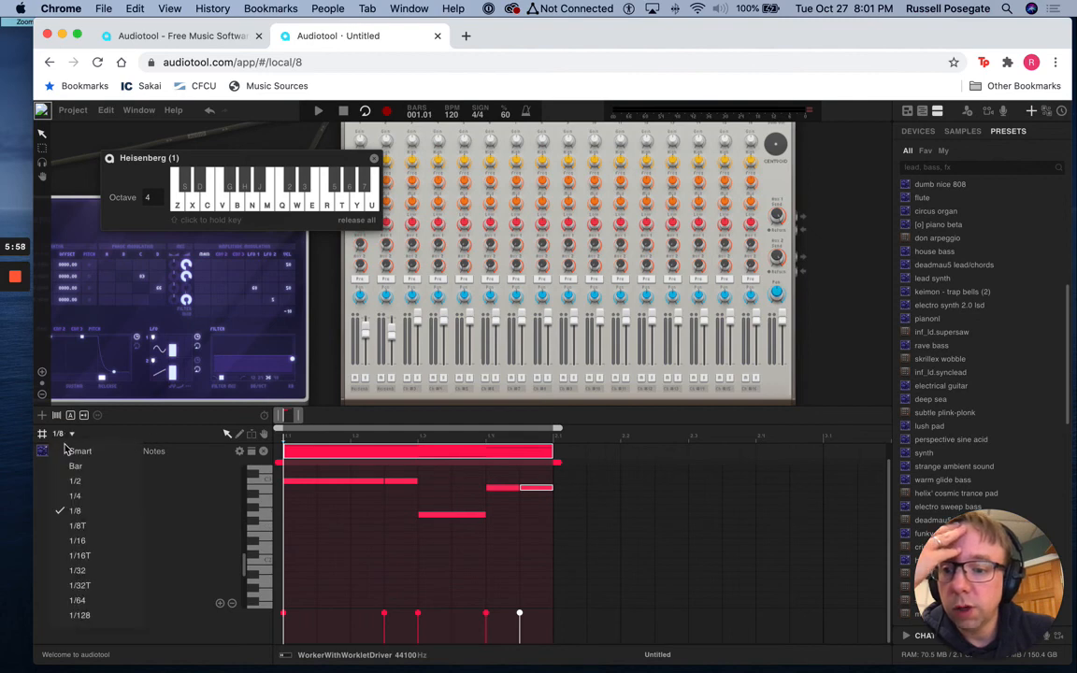
{"action": "left_click", "coordinate": [78, 571]}
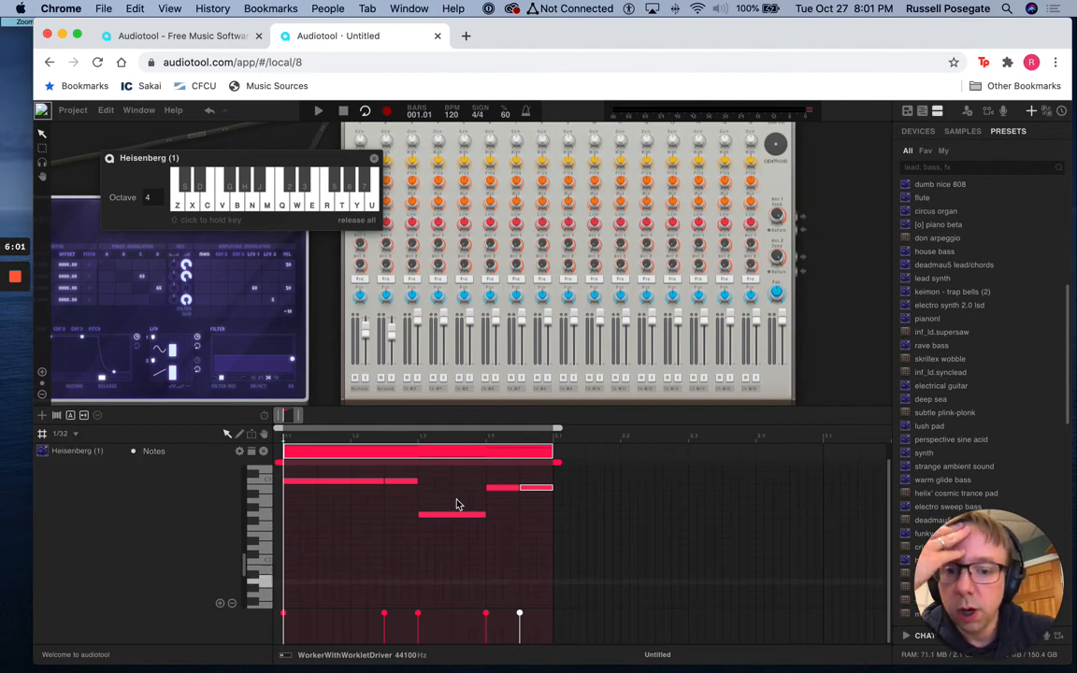
{"action": "left_click_drag", "start_coordinate": [293, 420], "coordinate": [294, 423]}
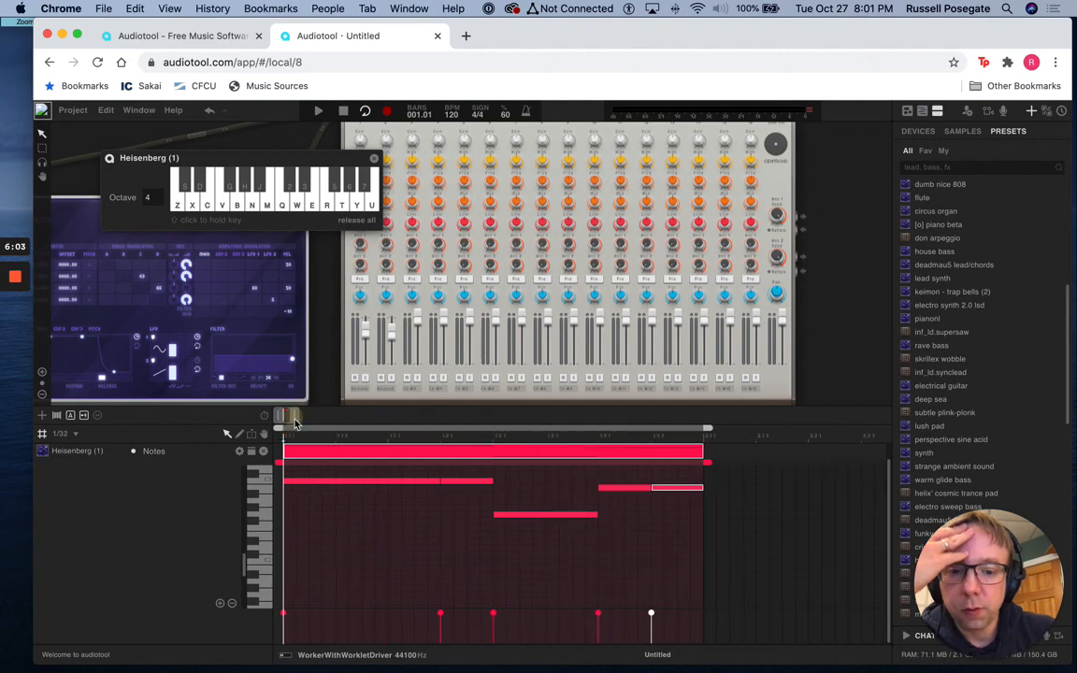
{"action": "left_click_drag", "start_coordinate": [597, 515], "coordinate": [571, 516]}
{"action": "left_click", "coordinate": [552, 516]}
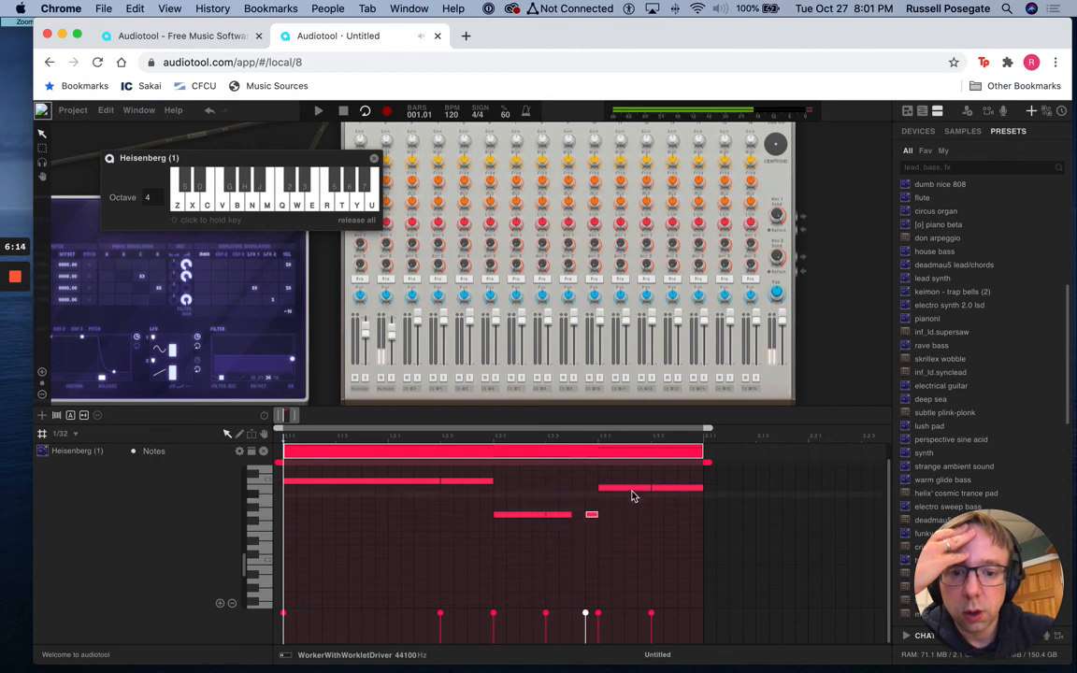
Shorten both beat-four B notes to 3/32, delaying the second one's start by 1/32, and play back the loop
{"action": "mouse_move", "coordinate": [651, 489]}
{"action": "left_mouse_down"}
{"action": "mouse_move", "coordinate": [636, 488]}
{"action": "mouse_move", "coordinate": [665, 491]}
{"action": "left_mouse_up"}
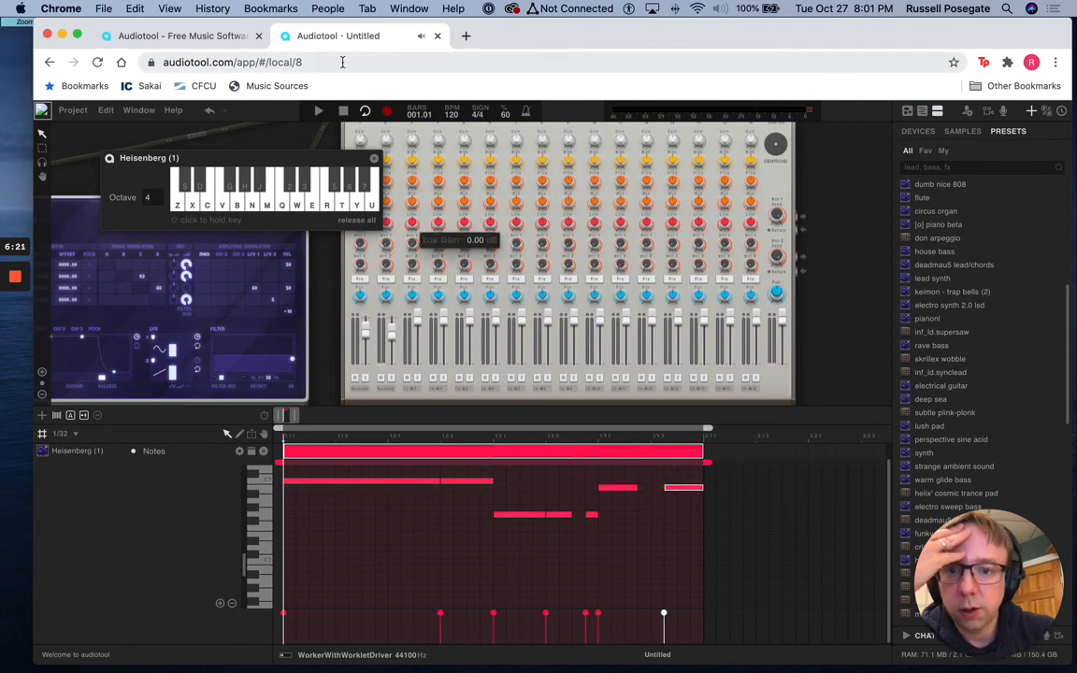
{"action": "left_click", "coordinate": [318, 111]}
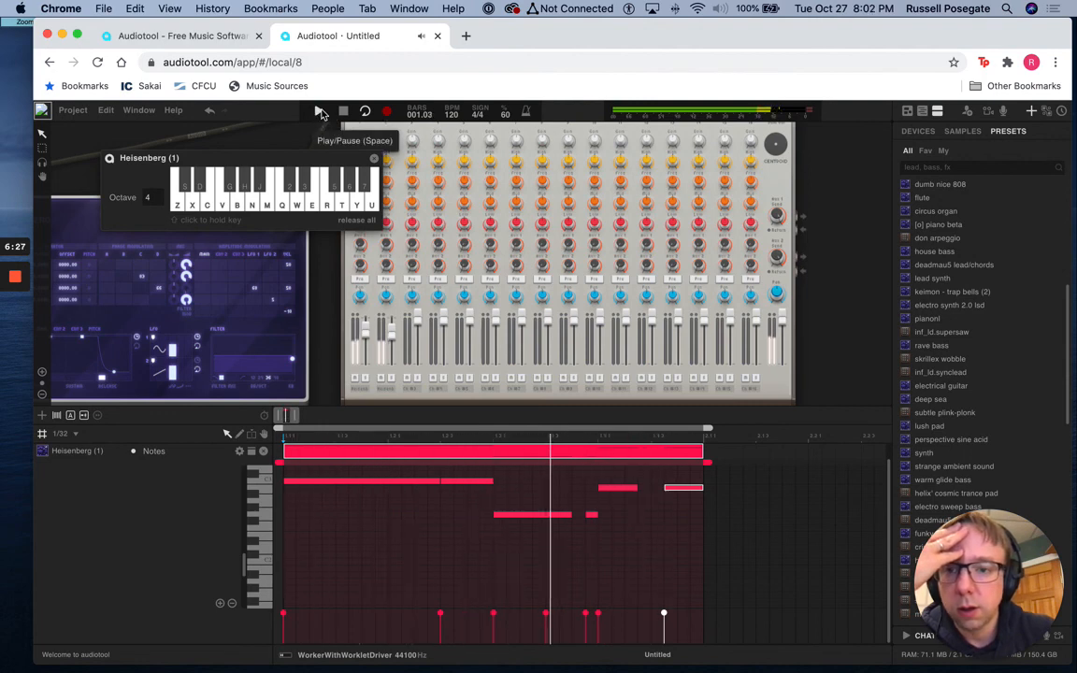
{"action": "left_click", "coordinate": [341, 112]}
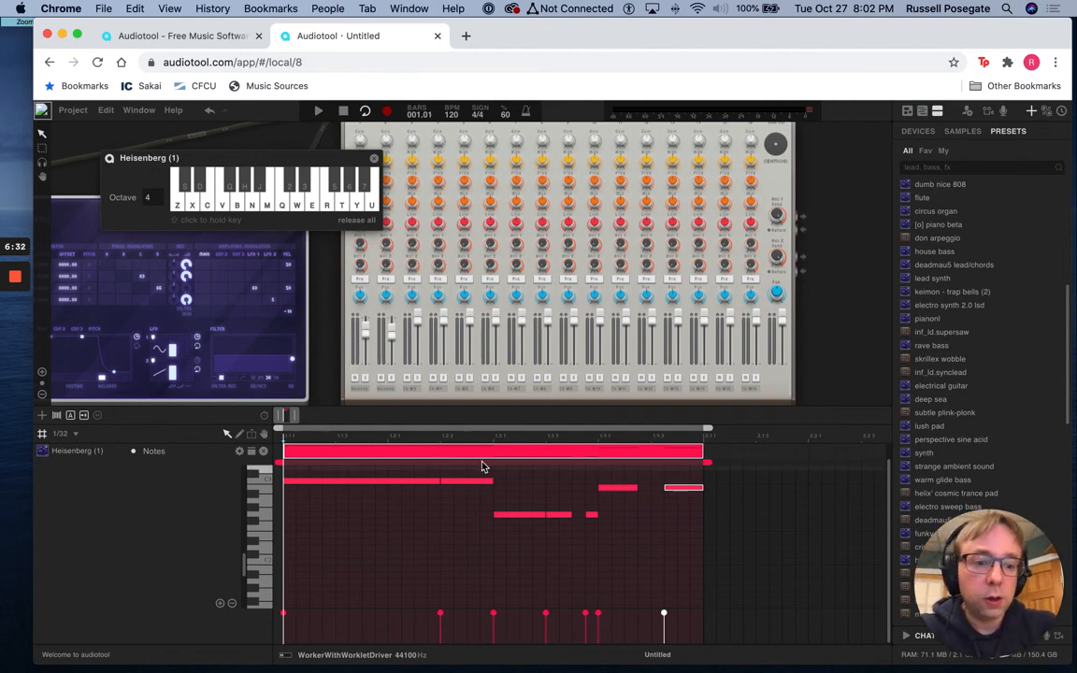
{"action": "mouse_move", "coordinate": [17, 281]}
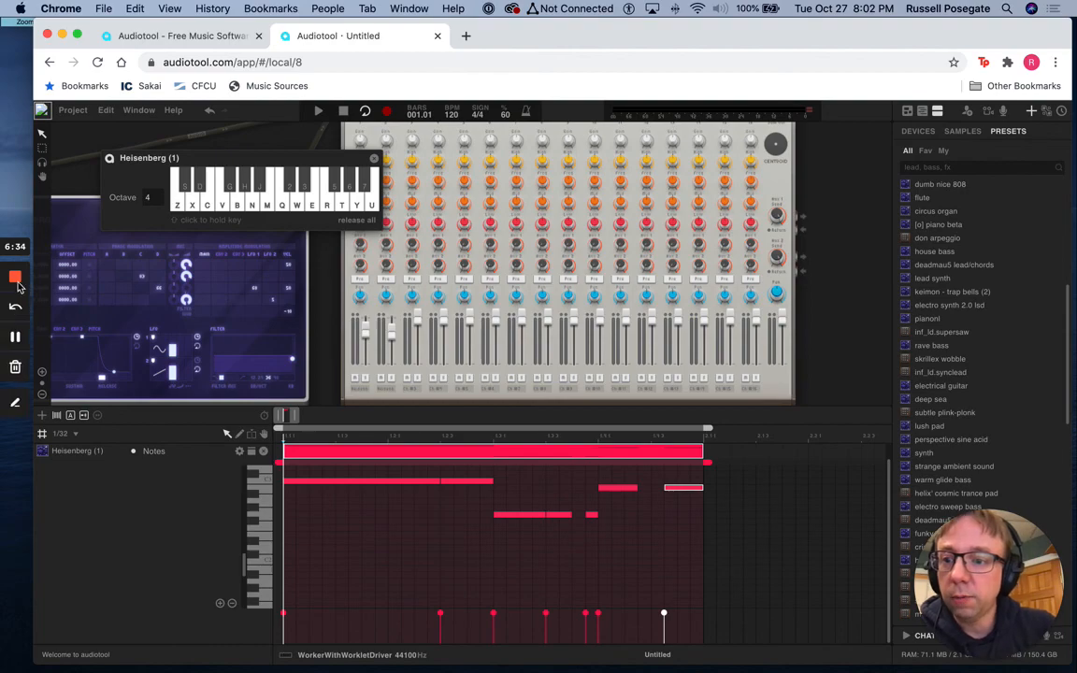